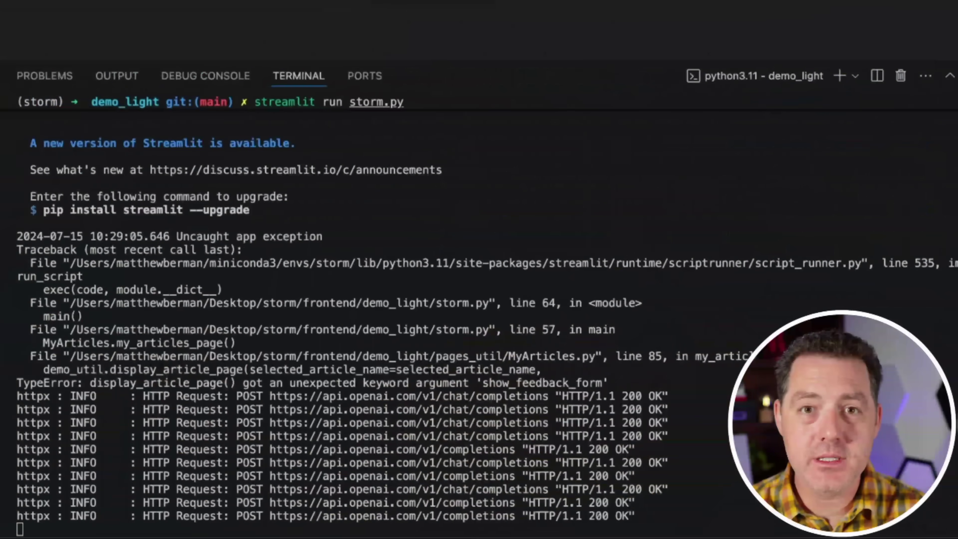
- Open the Behavioral Finance example article in the STORM demo and look through its table of contents
left_click(434, 179)
scroll(444, 194, "down", 3)
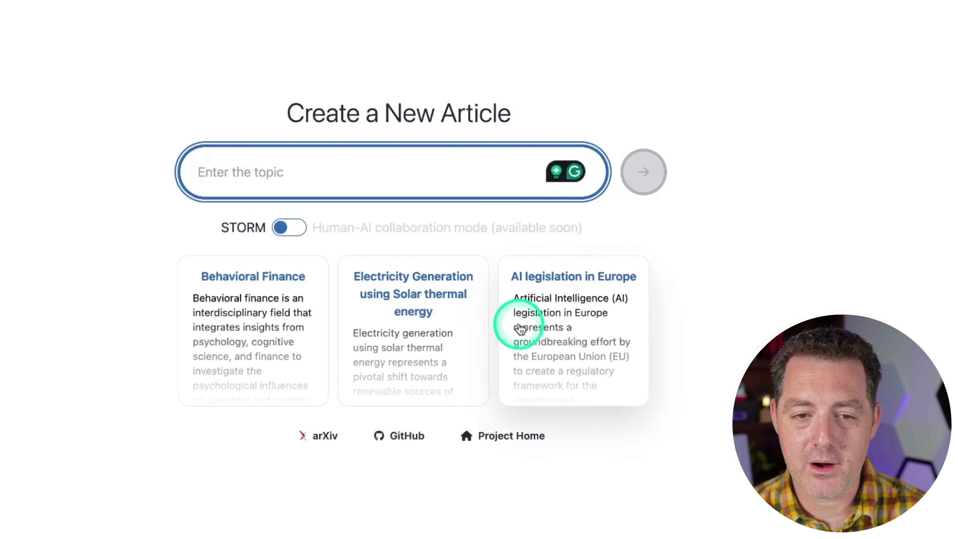
left_click(276, 327)
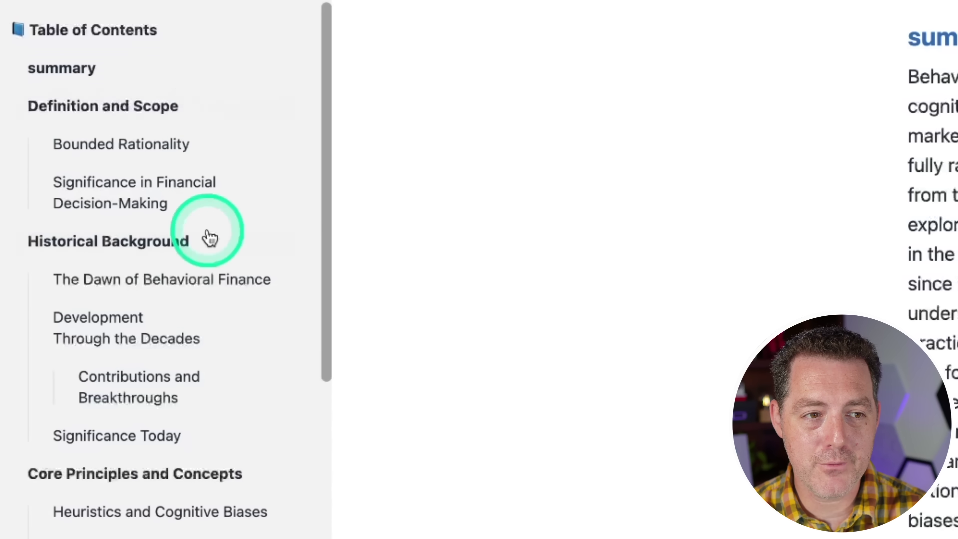
scroll(156, 509, "down", 10)
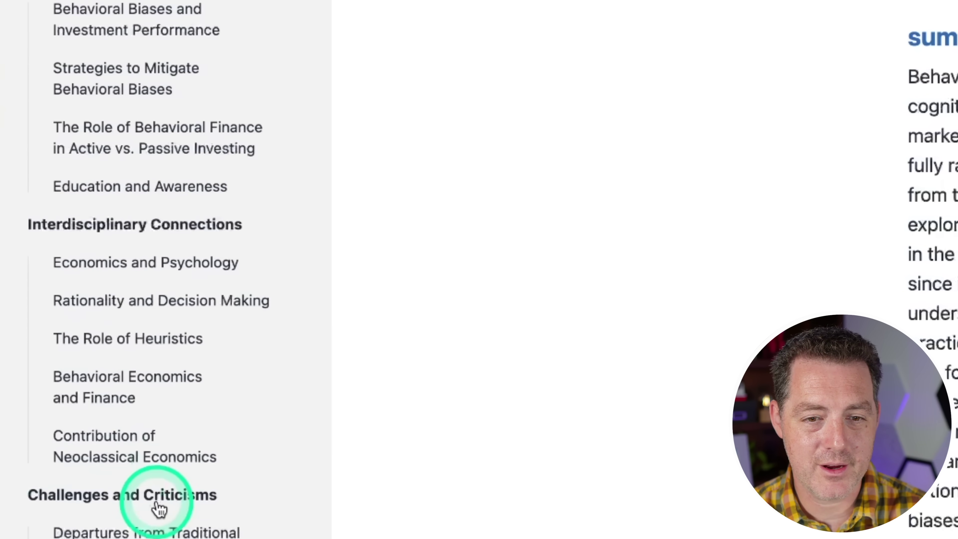
scroll(159, 509, "up", 10)
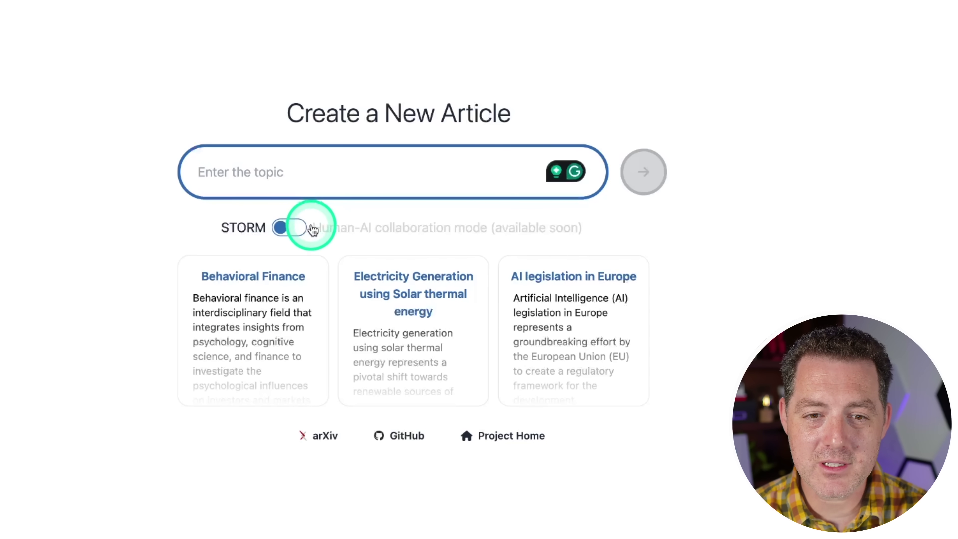
left_click(299, 230)
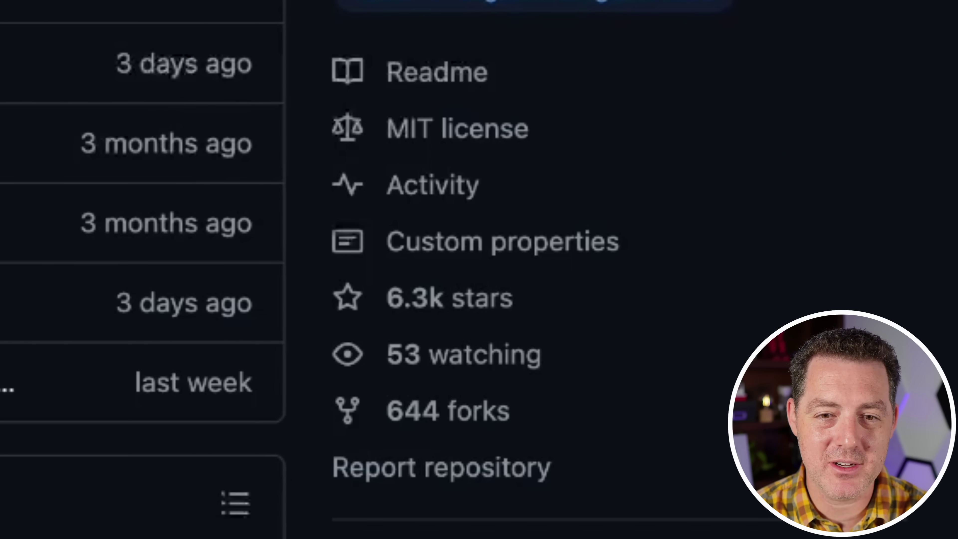
scroll(248, 183, "down", 5)
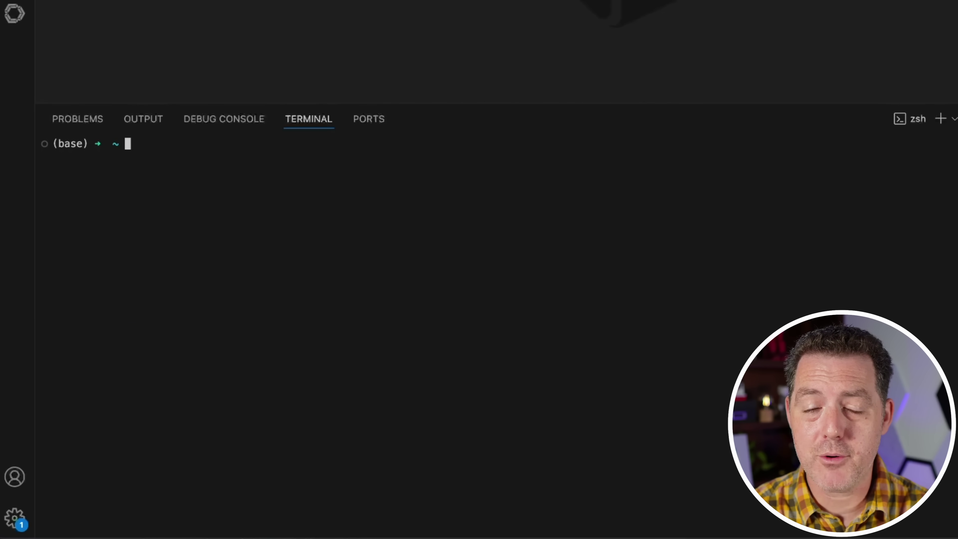
type("cd desktop")
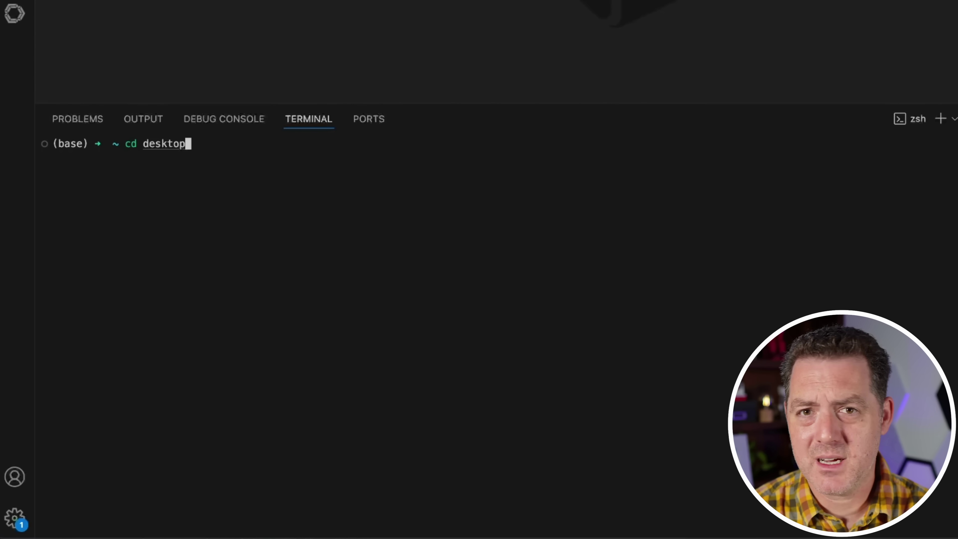
key("Return")
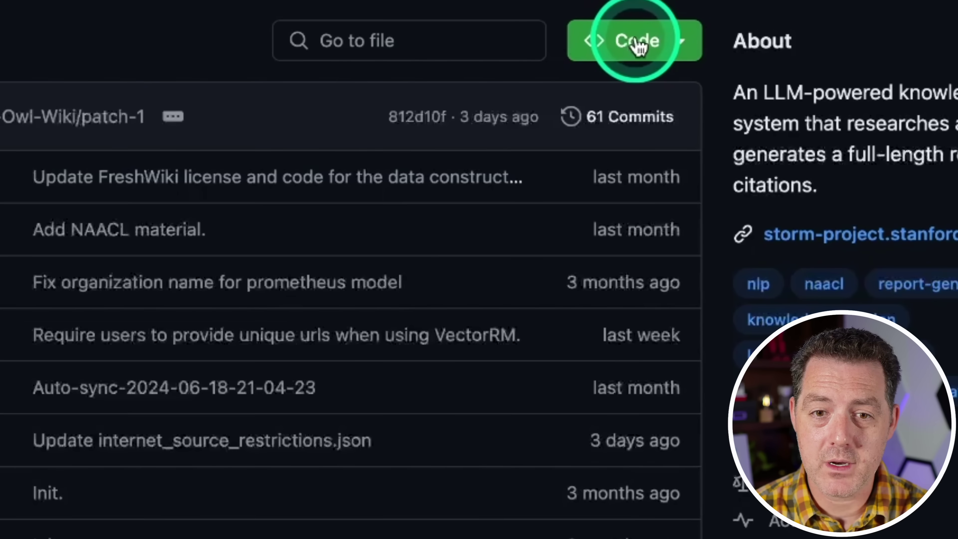
left_click(709, 21)
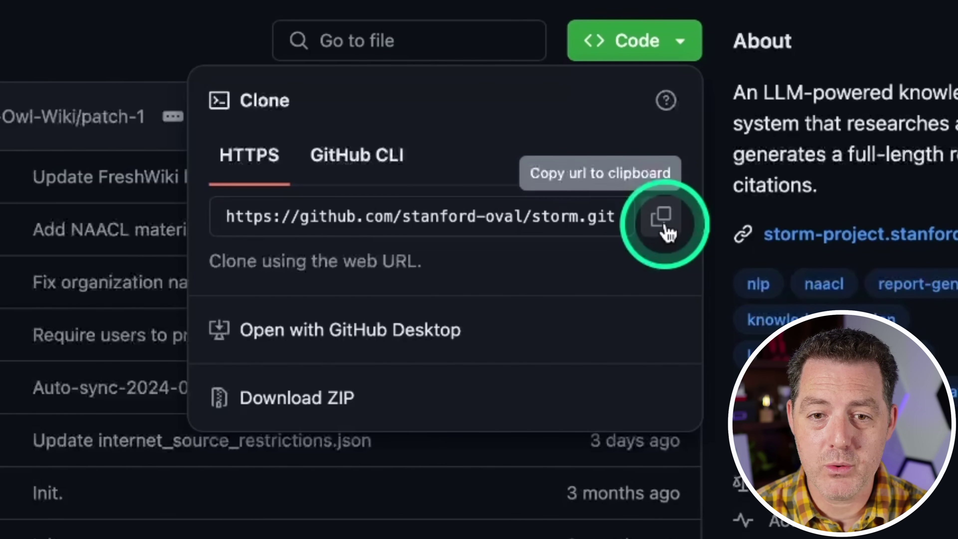
left_click(665, 229)
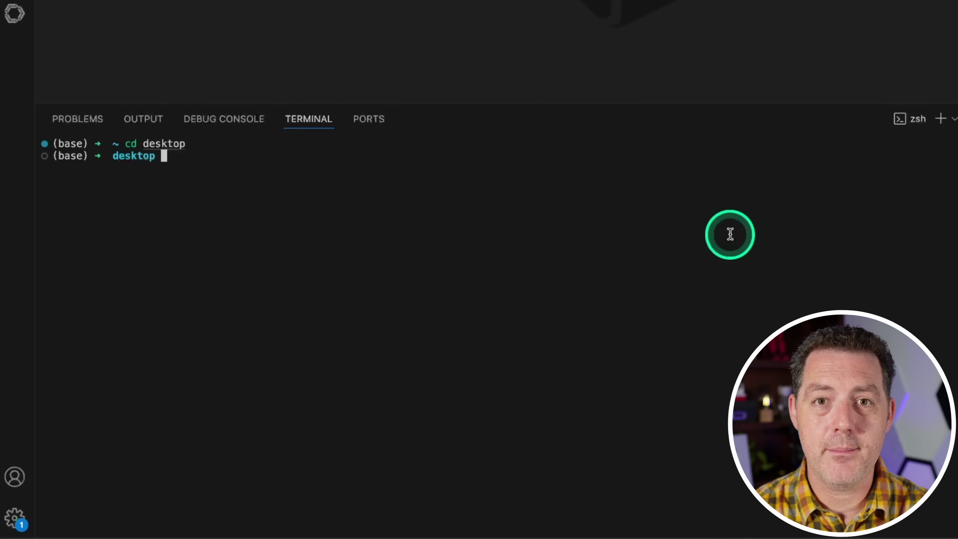
key("super+v")
key("ctrl+u")
type("gi")
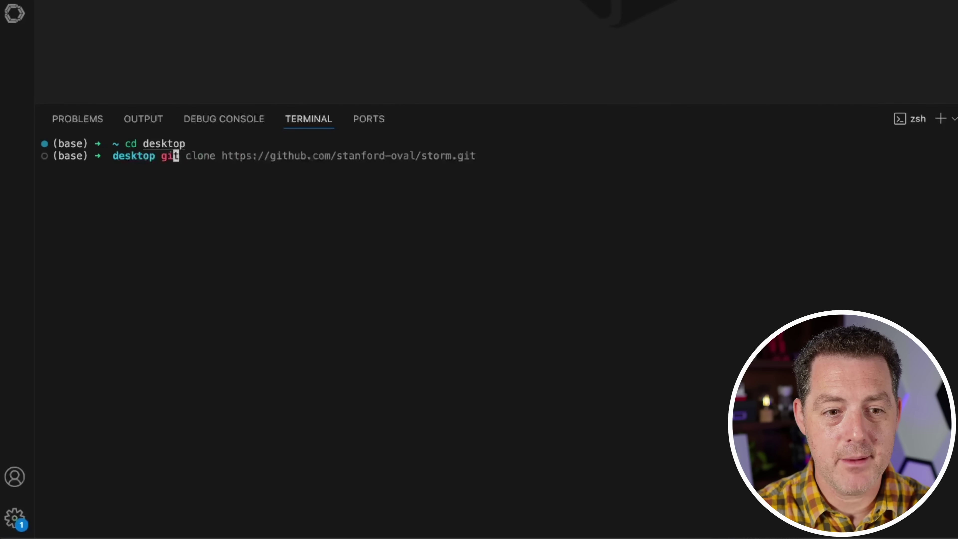
type("t clone")
key("Right")
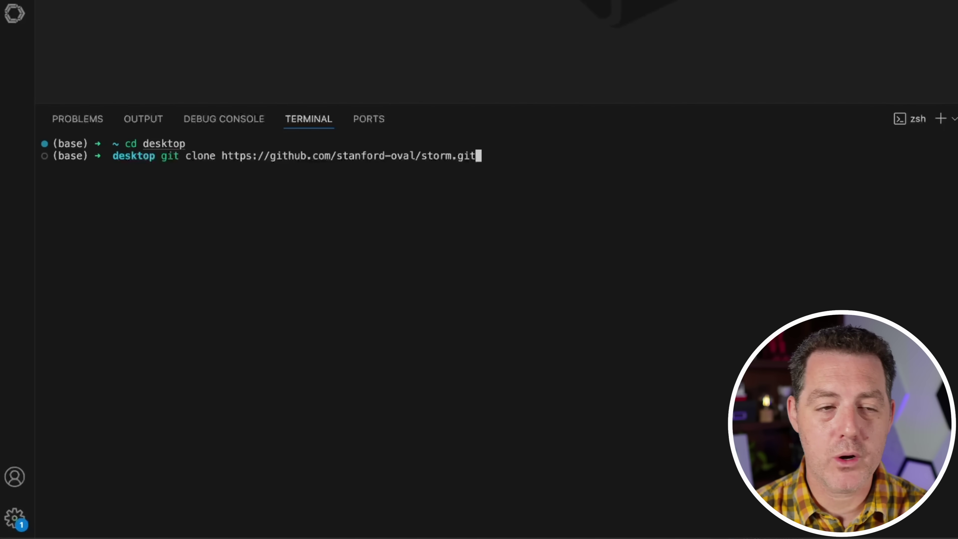
key("Return")
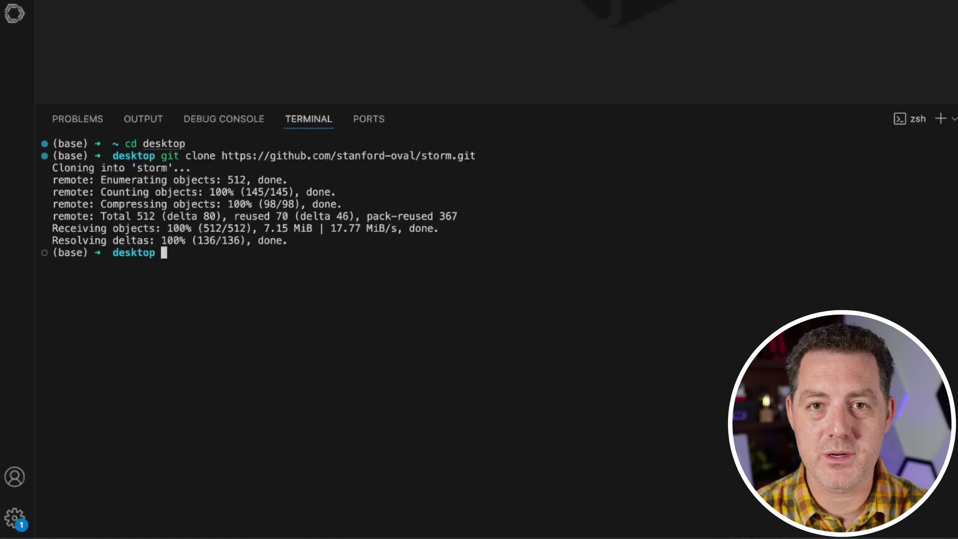
- Enter the storm folder and create a conda environment named storm with python=3.11, replacing the existing environment
type("cd storm")
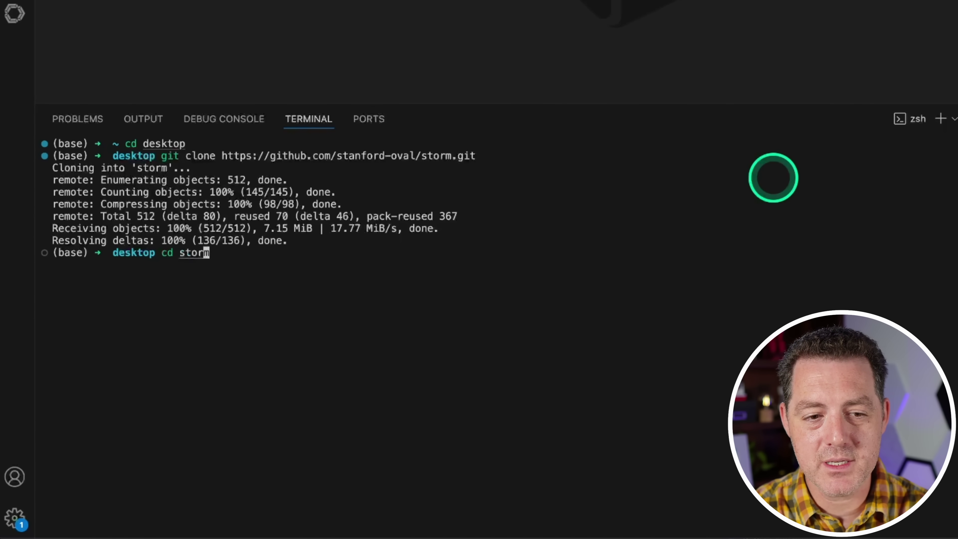
key("Return")
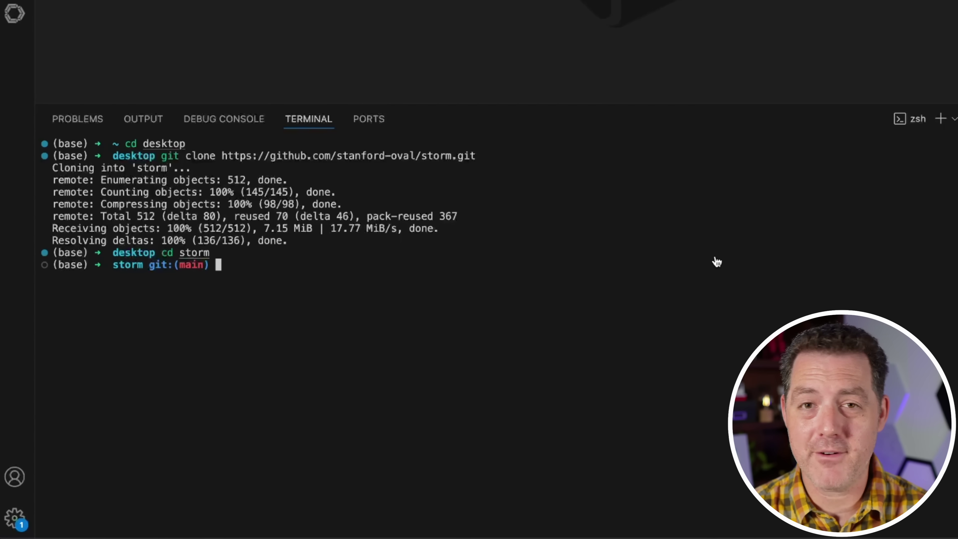
key("super+v")
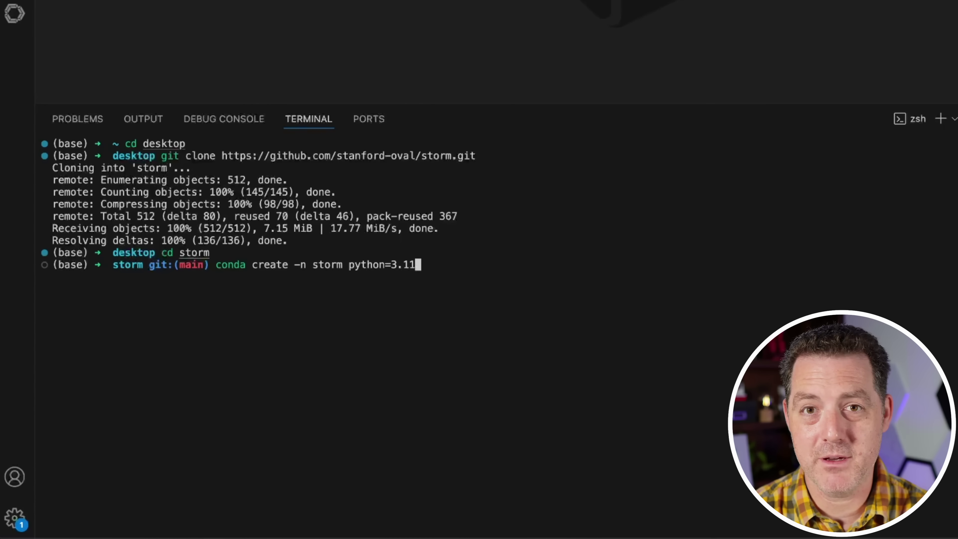
key("Return")
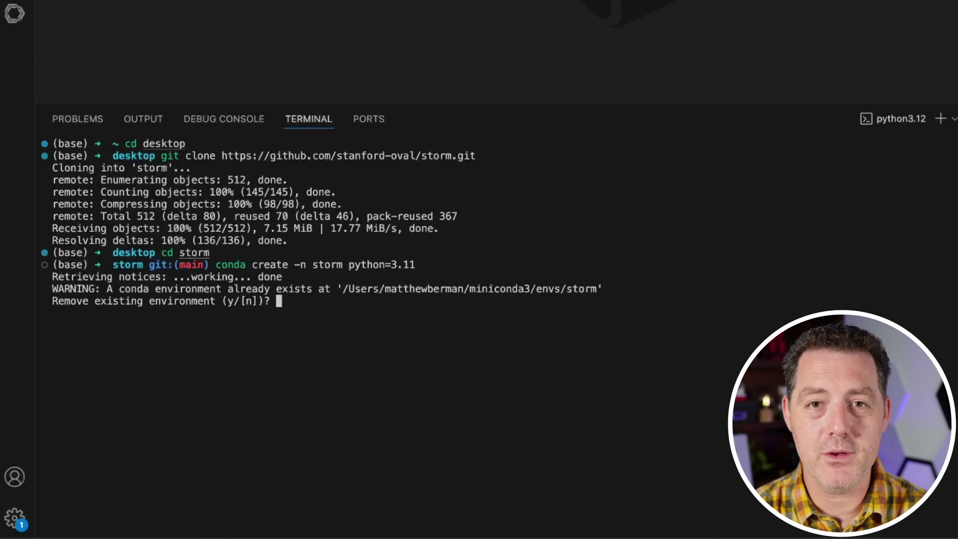
type("y")
key("Return")
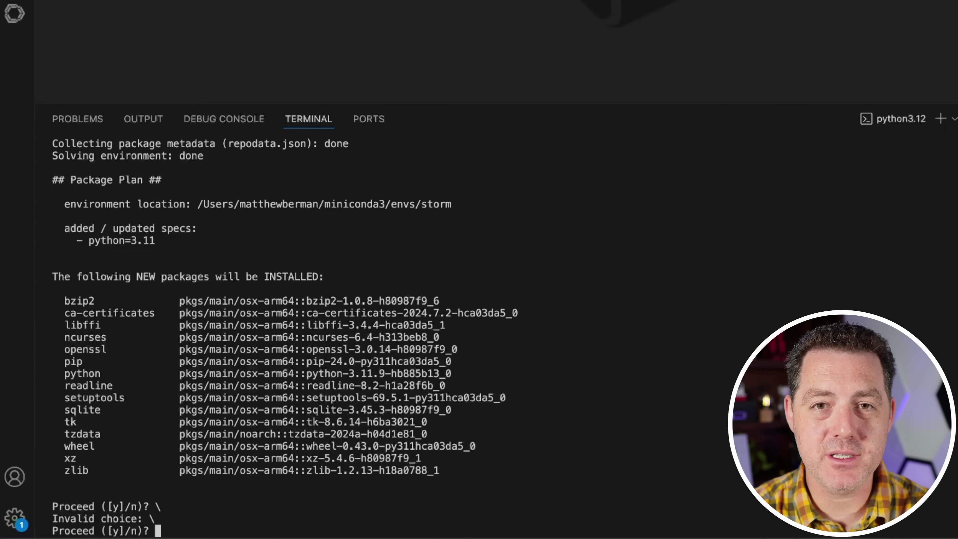
key("Return")
- Activate the storm conda environment and install the project's dependencies from requirements.txt with pip
left_click_drag(221, 458, 101, 458)
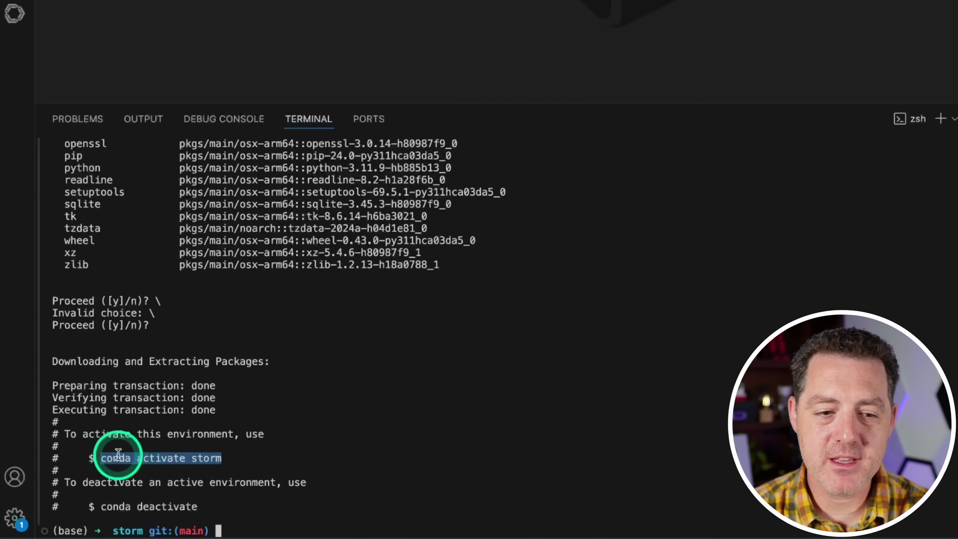
left_click(113, 453)
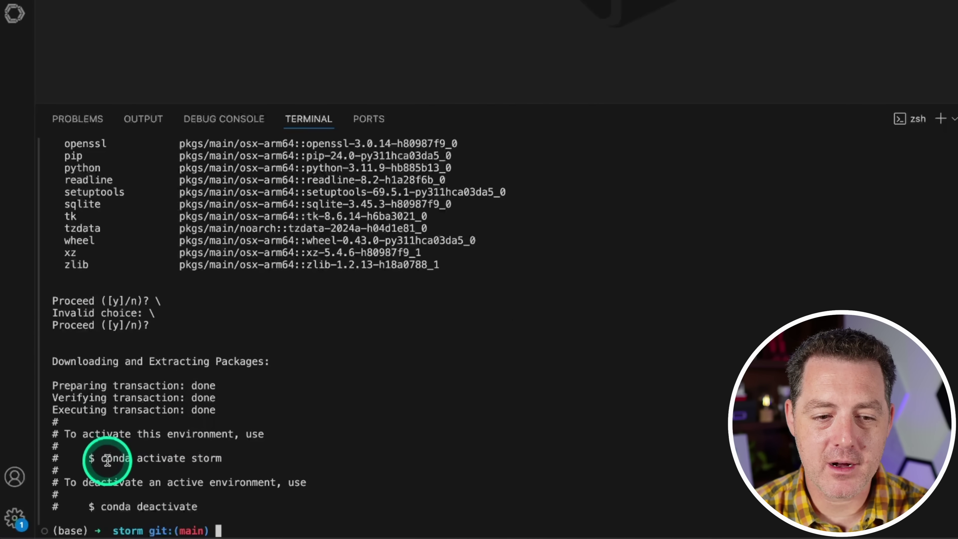
key("super+v")
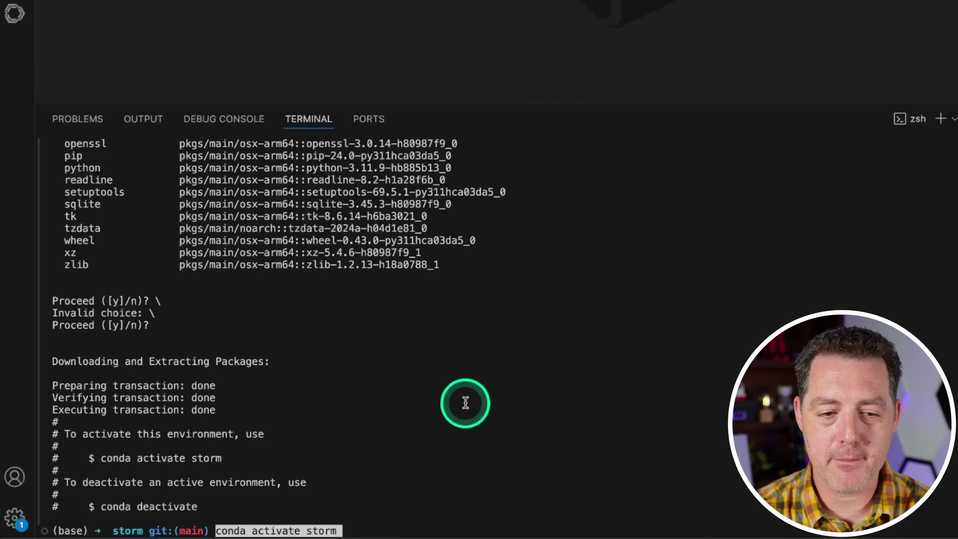
key("Return")
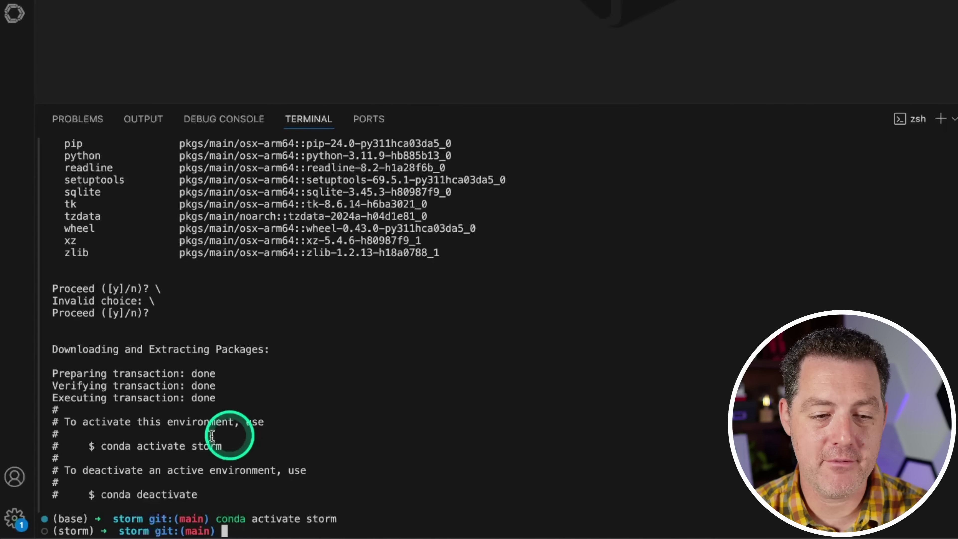
double_click(72, 530)
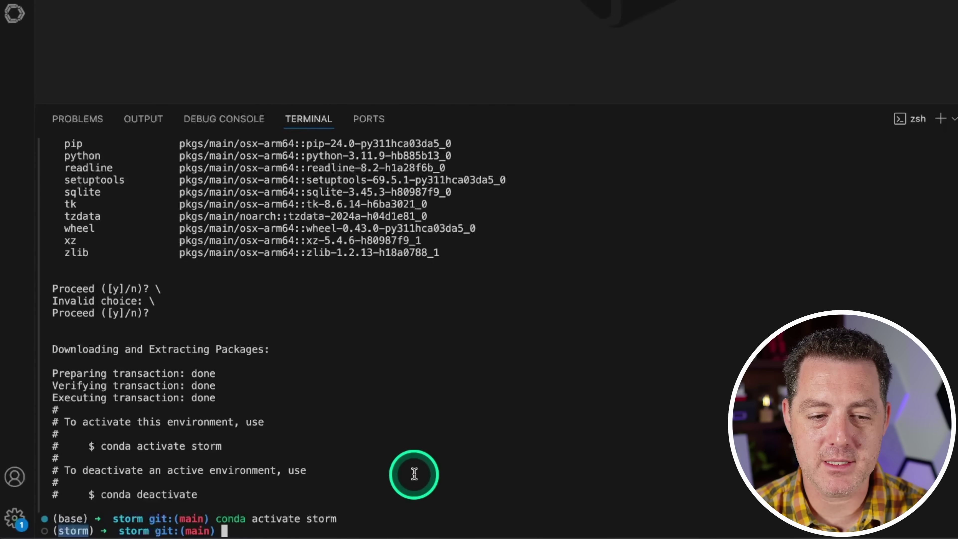
key("super+v")
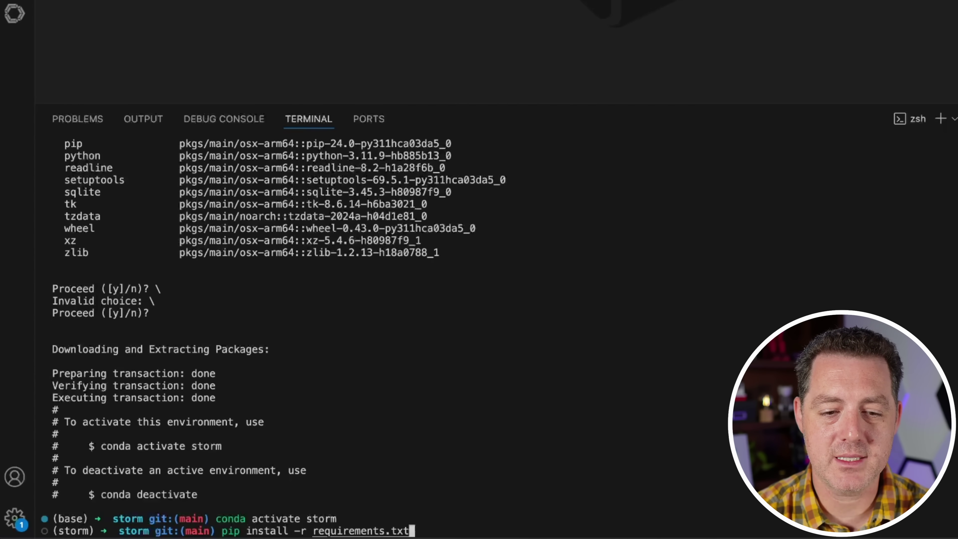
key("Return")
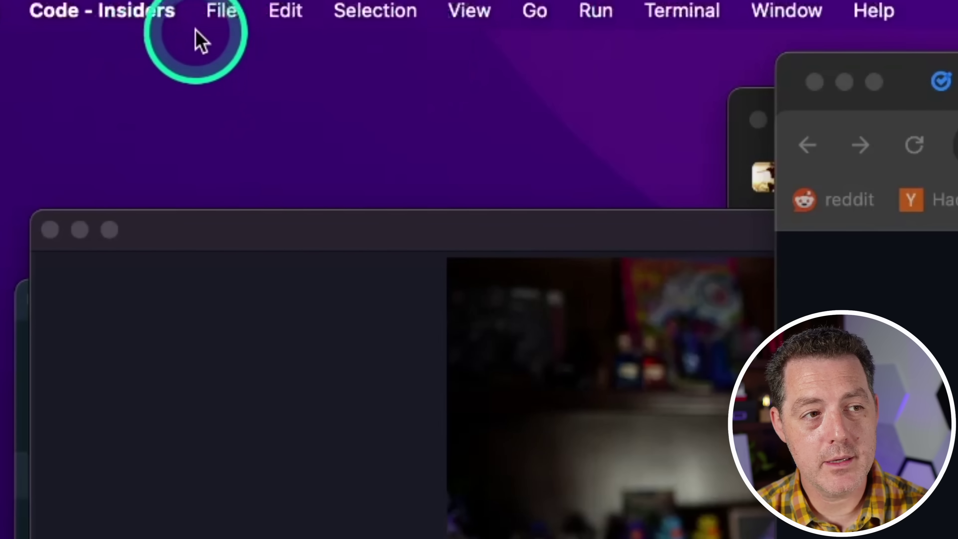
- Open the storm folder from the Desktop as the project in the code editor
left_click(222, 15)
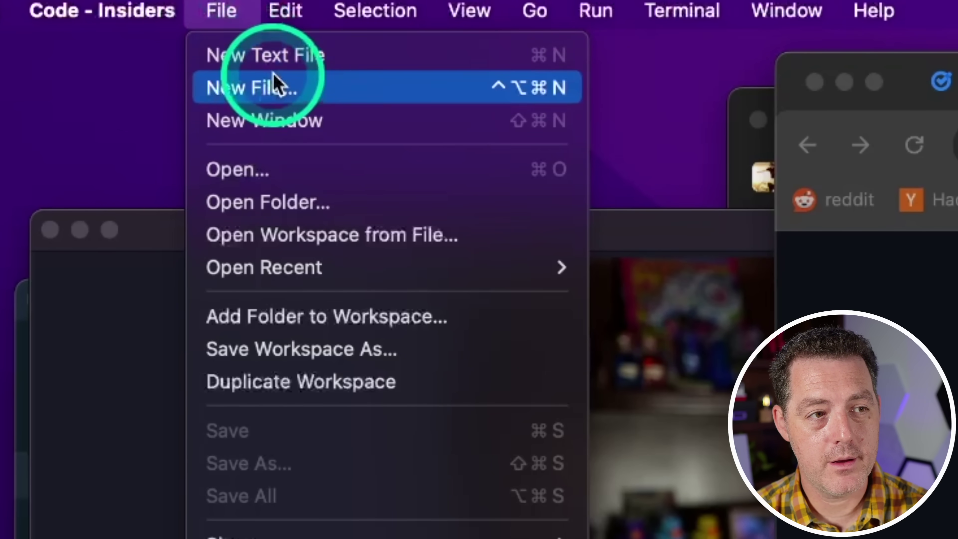
left_click(332, 203)
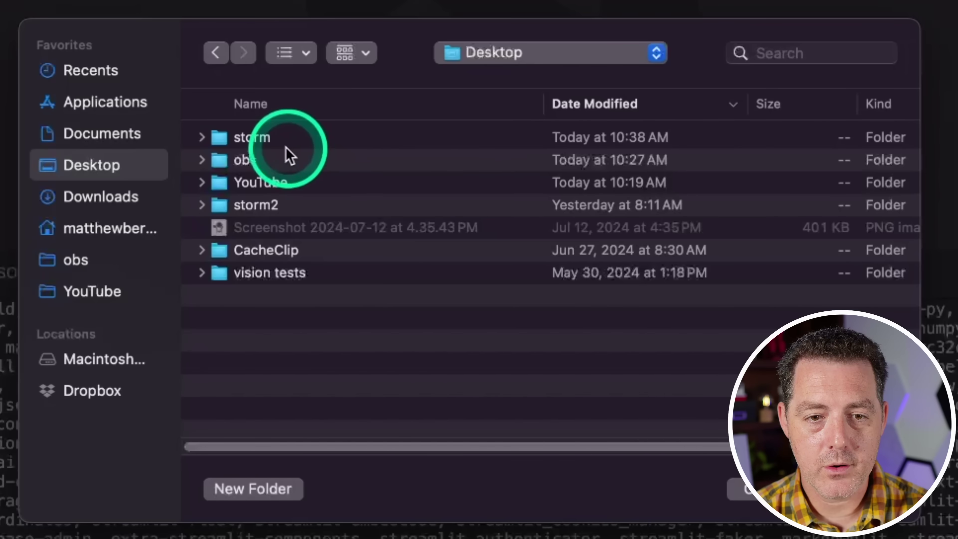
left_click(261, 139)
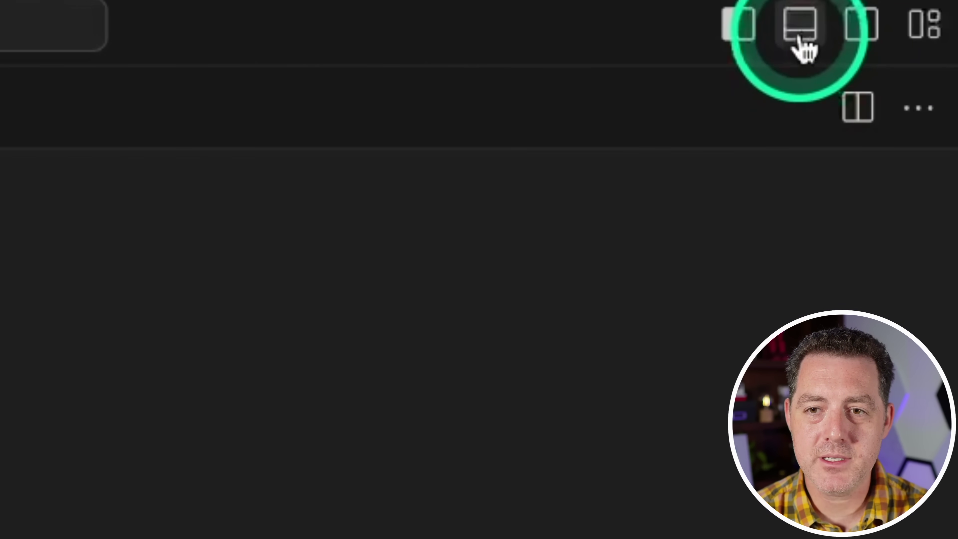
- Show the integrated terminal for the opened project and activate the storm conda environment in it
left_click(799, 38)
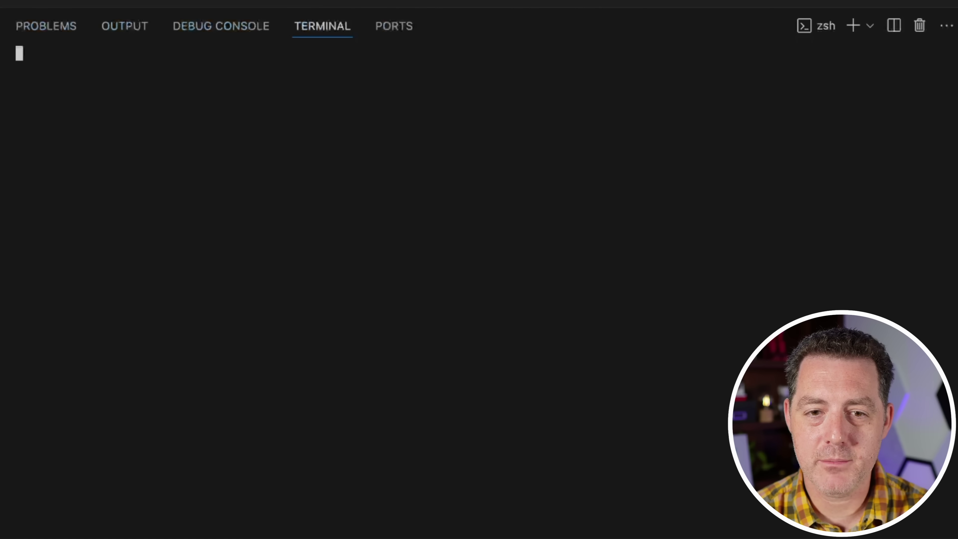
left_click(573, 199)
type("conda")
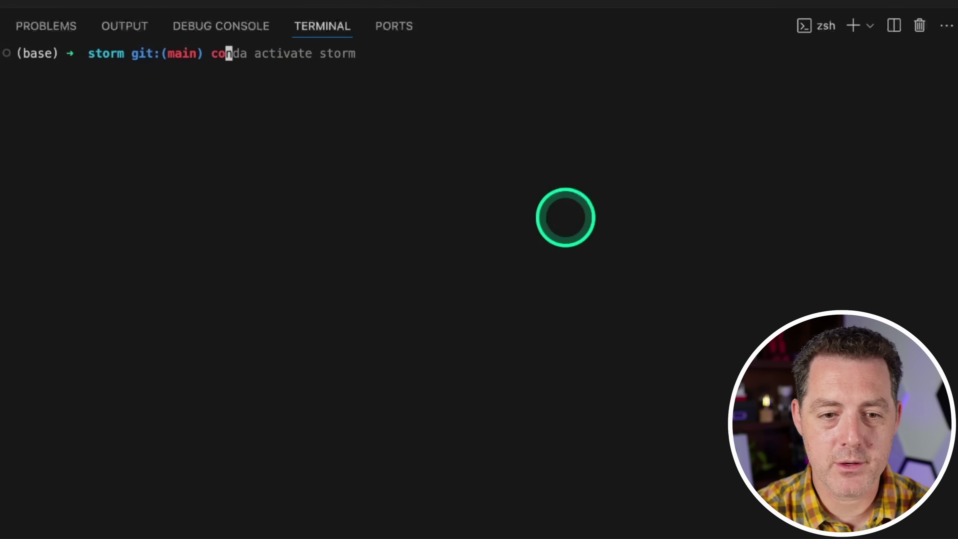
key("Right")
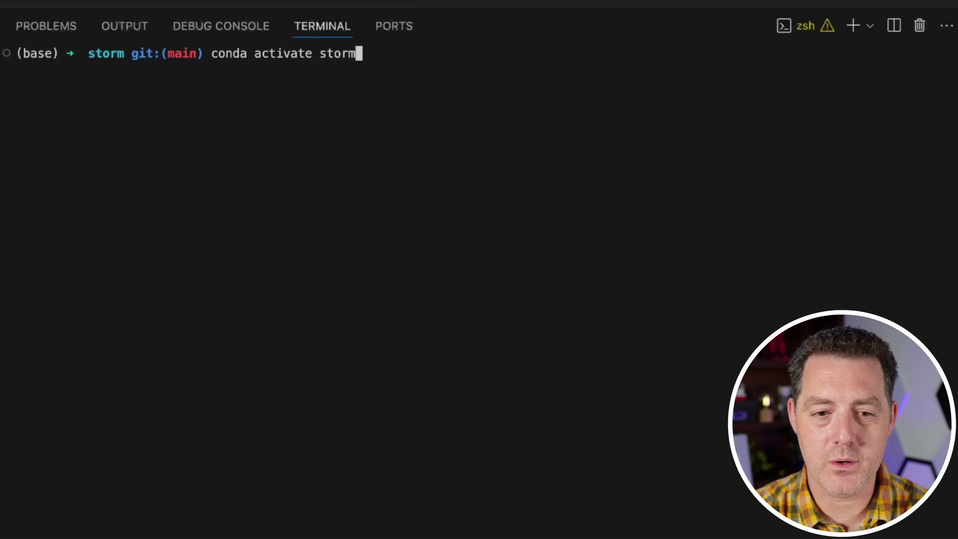
key("Return")
double_click(41, 67)
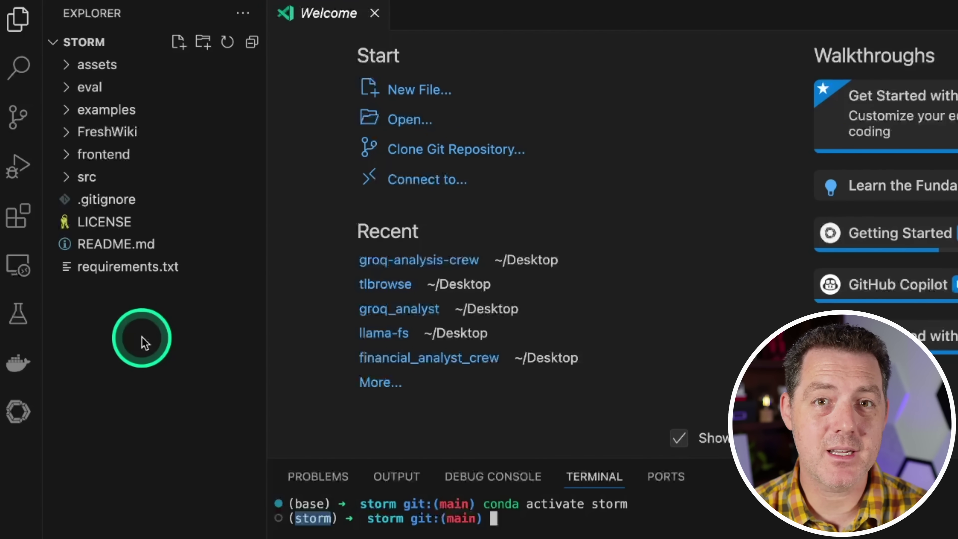
- Create a new file named secrets.toml in the root of the storm project
right_click(130, 347)
left_click(182, 353)
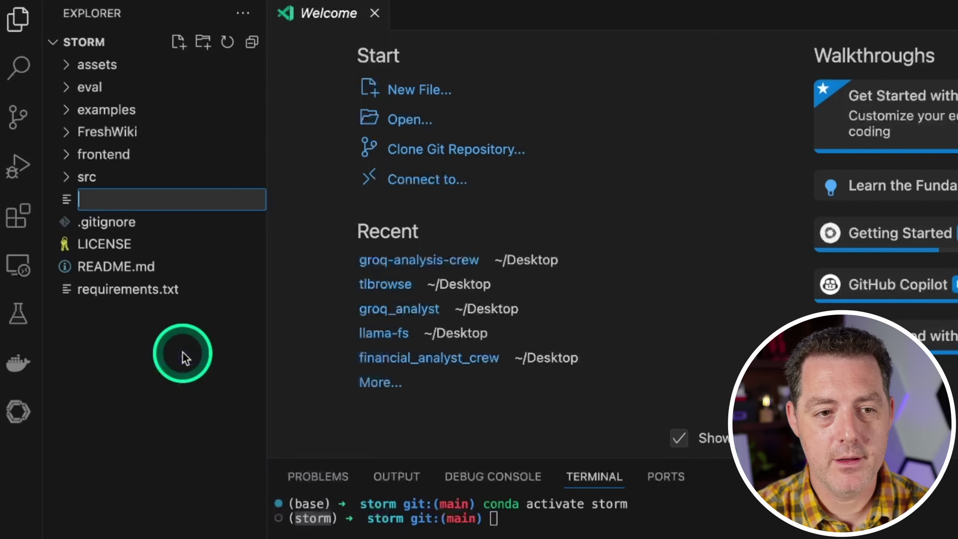
type("secrets.toml")
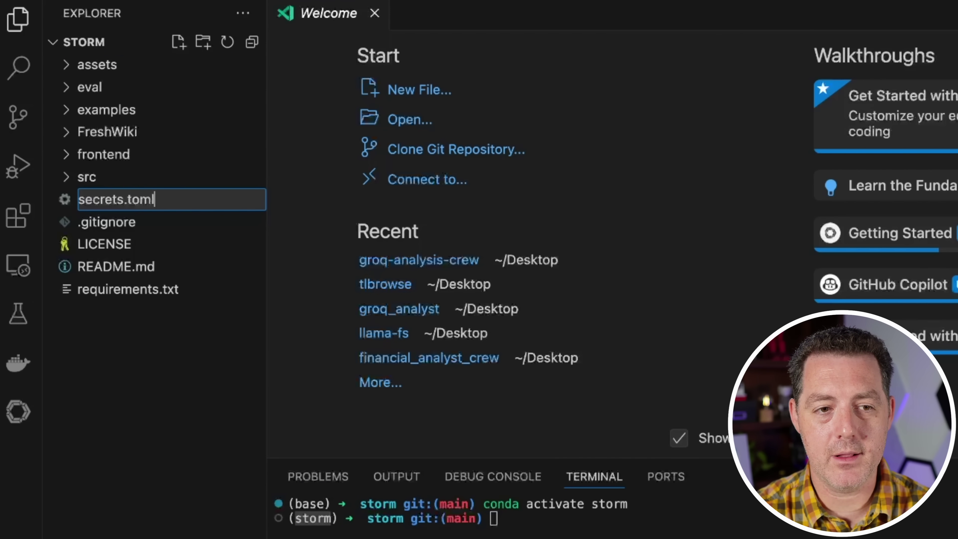
key("Return")
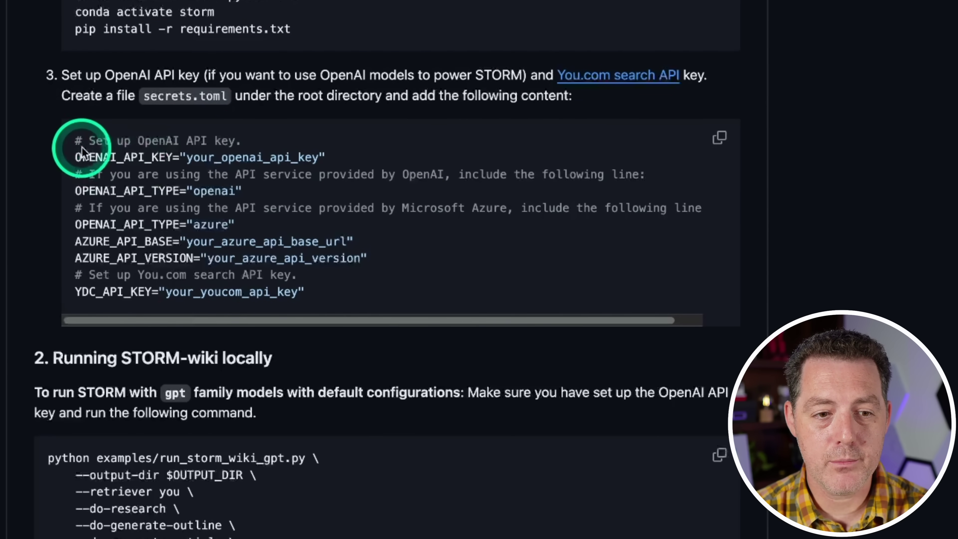
- Copy the API key configuration template from step 3 of the README into the empty secrets.toml file
left_click_drag(75, 142, 360, 287)
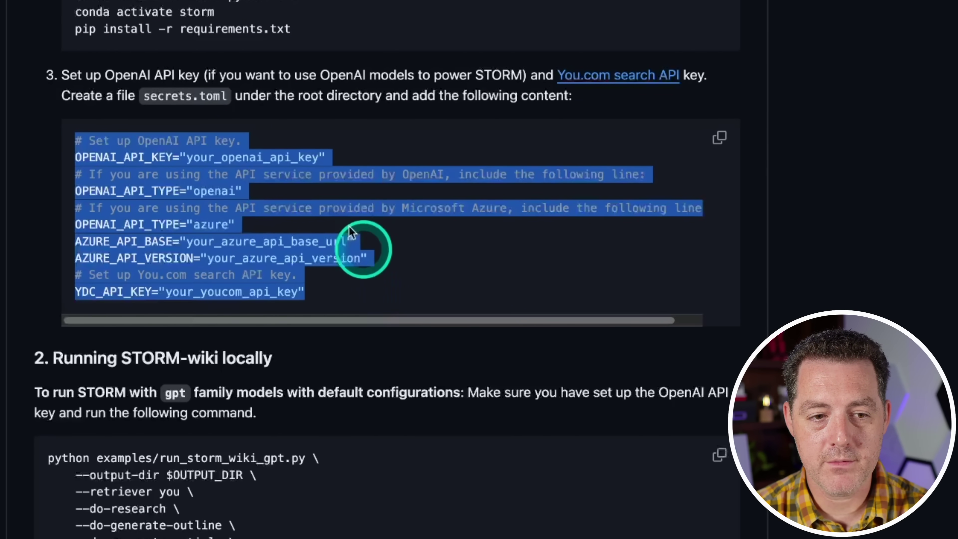
scroll(113, 7, "up", 5)
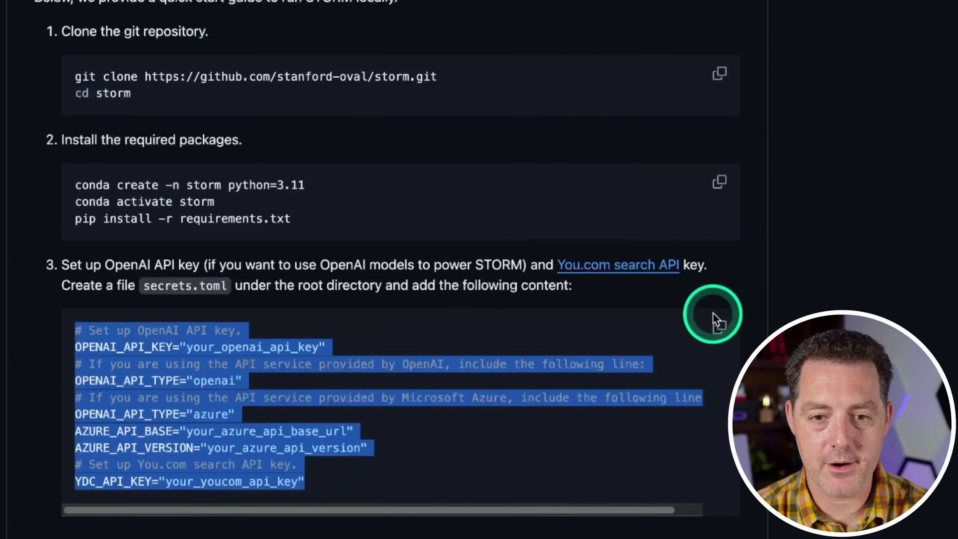
left_click(716, 321)
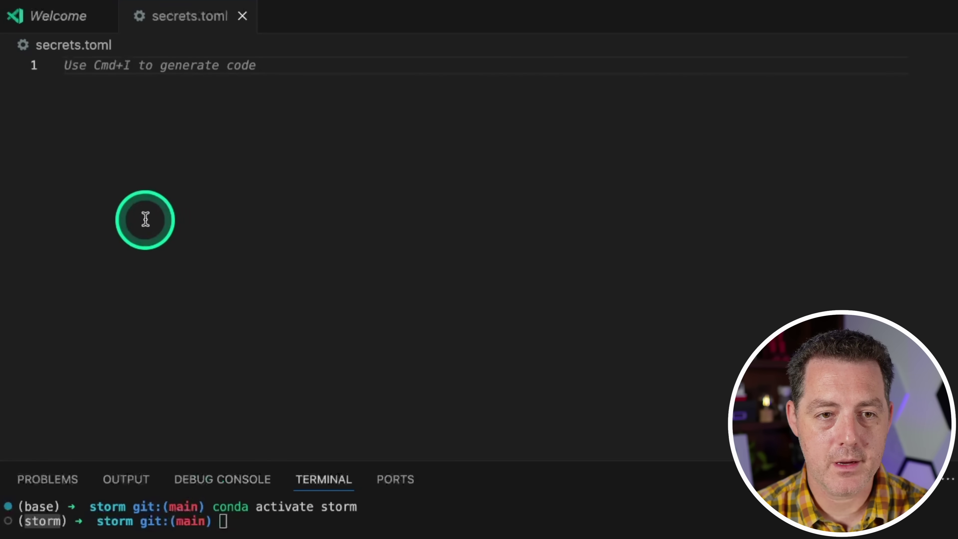
key("super+v")
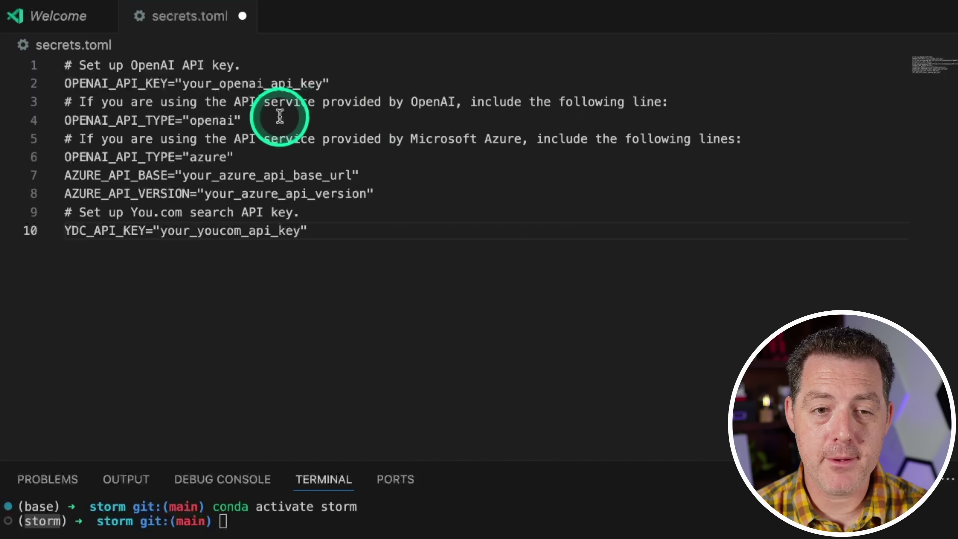
- Delete the Microsoft Azure comment, OPENAI_API_TYPE="azure", AZURE_API_BASE and AZURE_API_VERSION lines from secrets.toml
left_click_drag(65, 175, 168, 177)
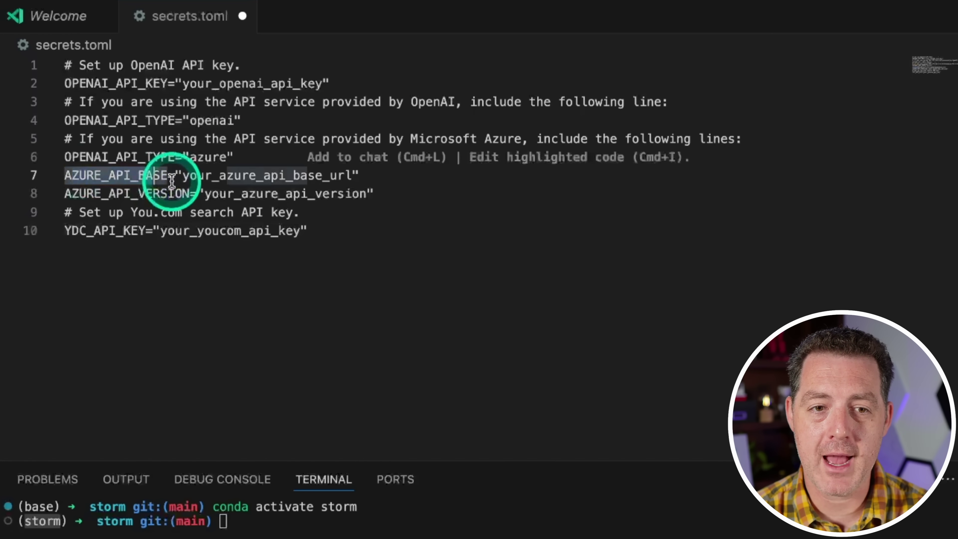
left_click_drag(410, 194, 32, 176)
key("BackSpace")
key("BackSpace")
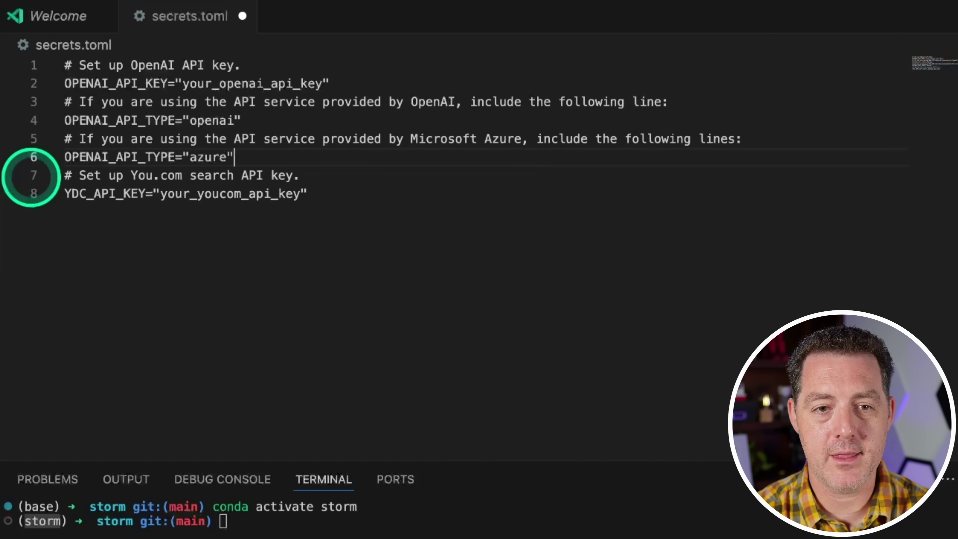
left_click_drag(250, 156, 66, 141)
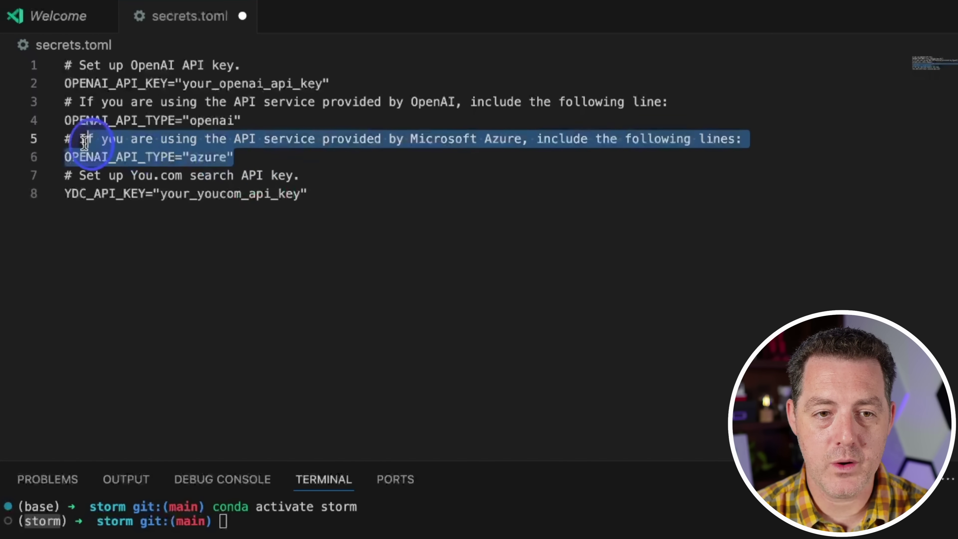
key("BackSpace")
key("BackSpace")
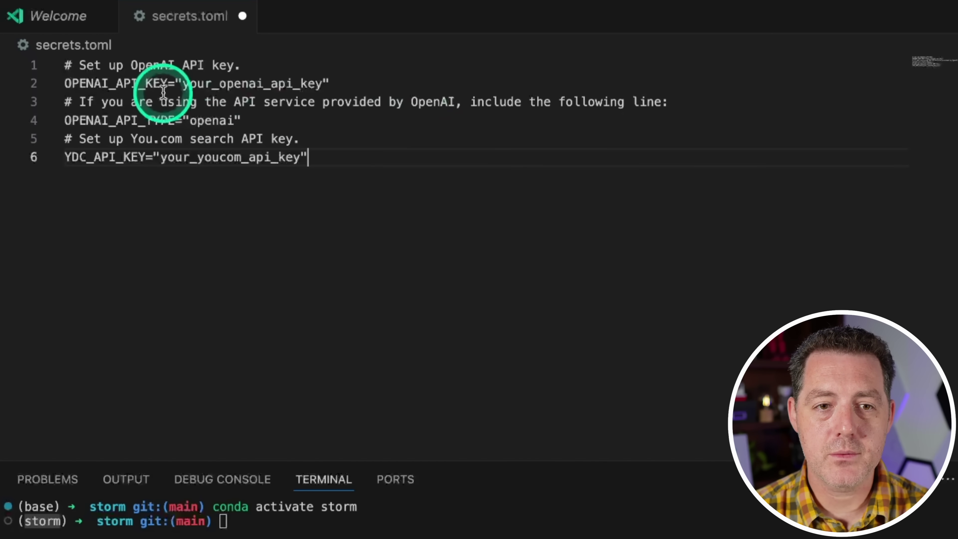
- Create a new OpenAI secret key and save it as the OPENAI_API_KEY value in secrets.toml
double_click(246, 83)
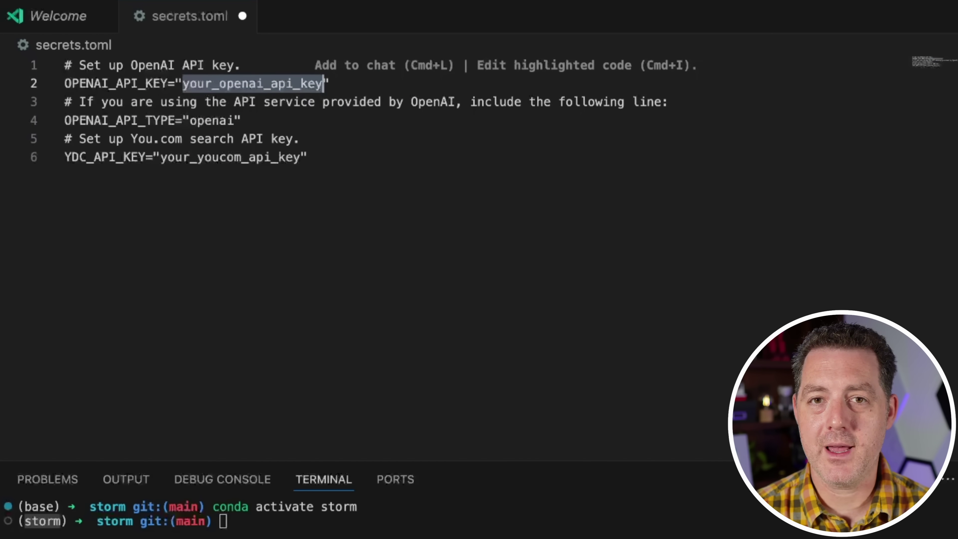
left_click(526, 70)
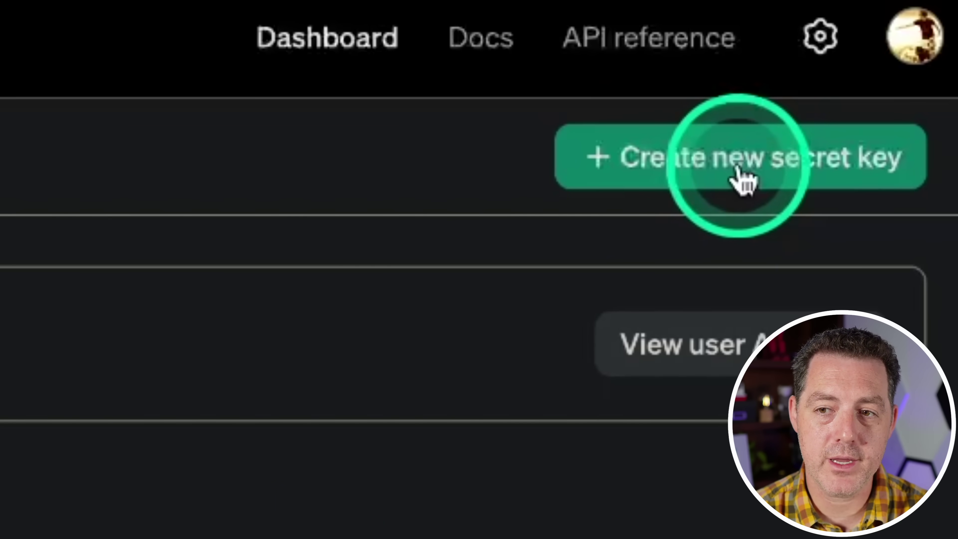
left_click(734, 166)
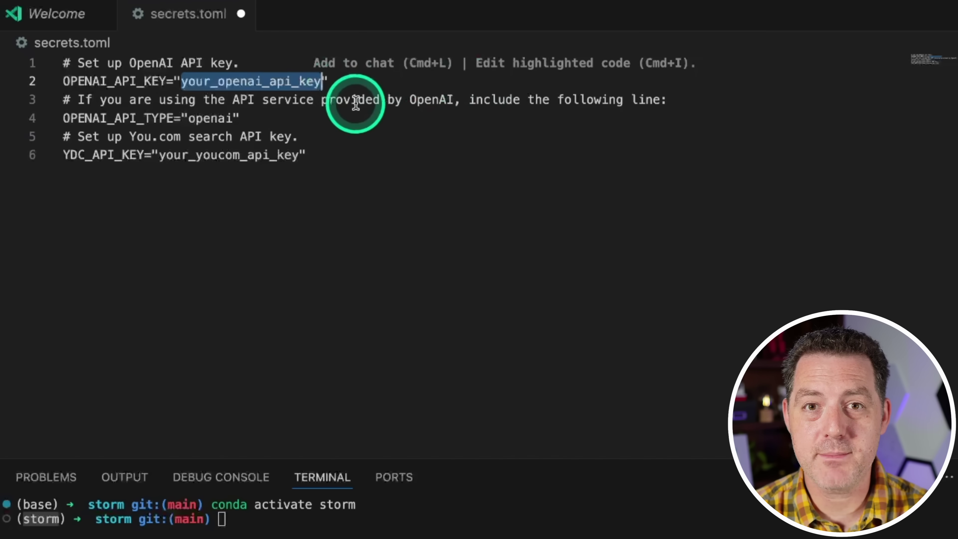
key("super+v")
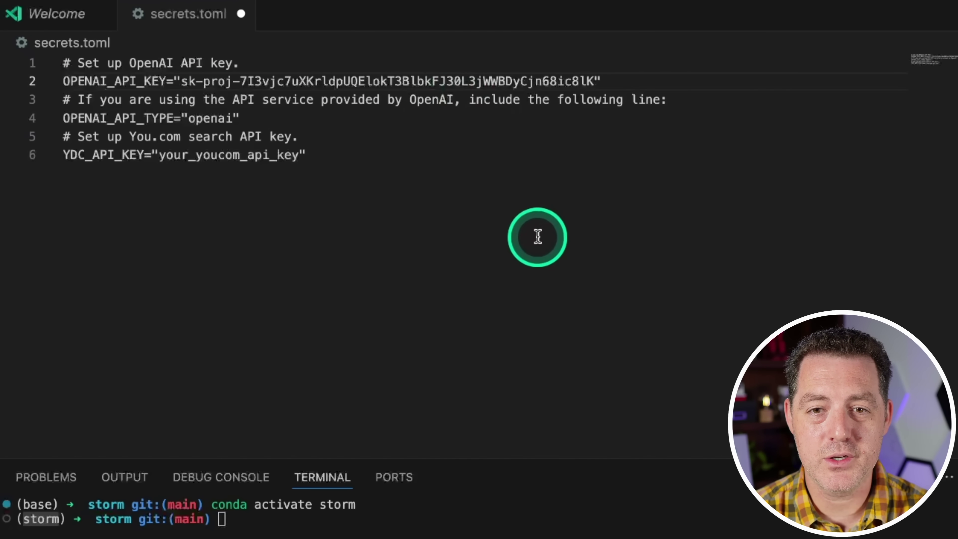
key("super+s")
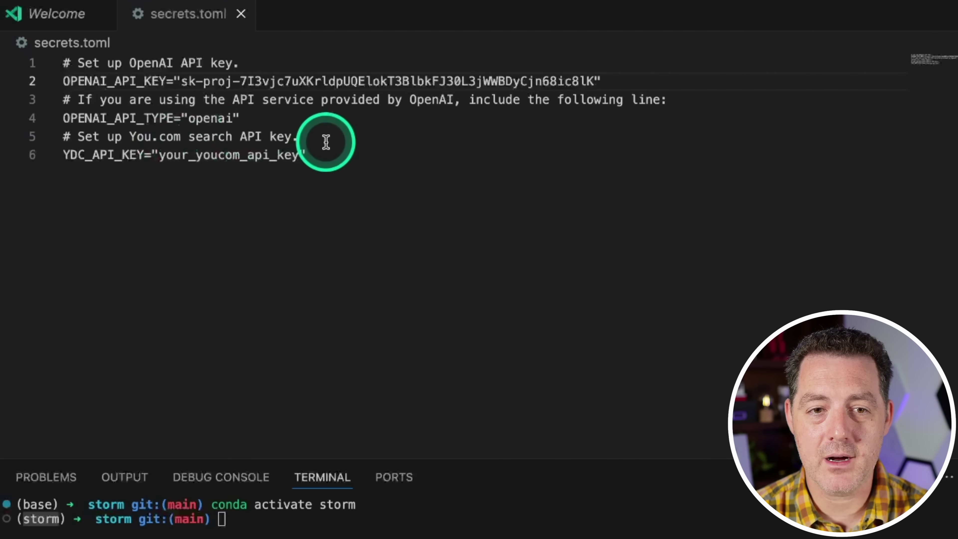
- Generate a You.com Web Search API key and paste it as the YDC_API_KEY value in secrets.toml
double_click(237, 156)
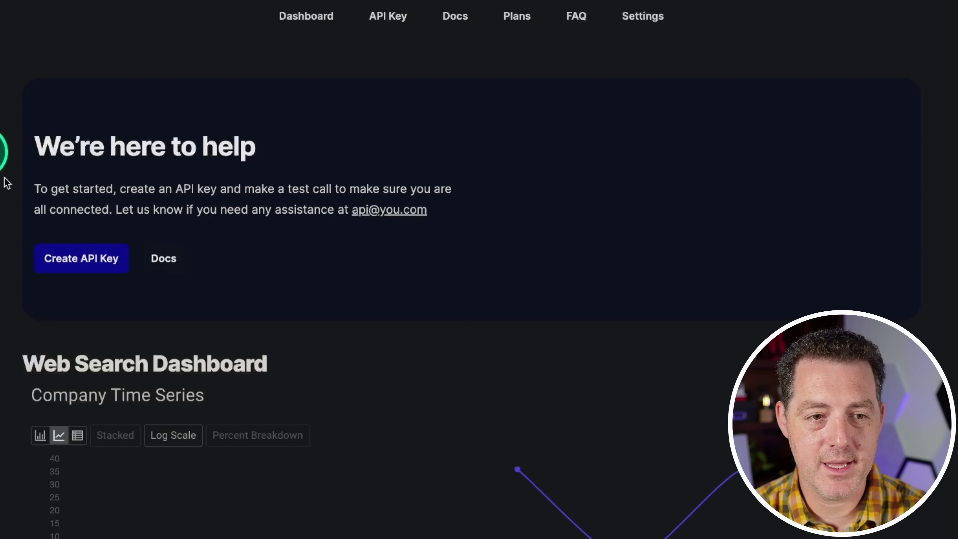
left_click(88, 256)
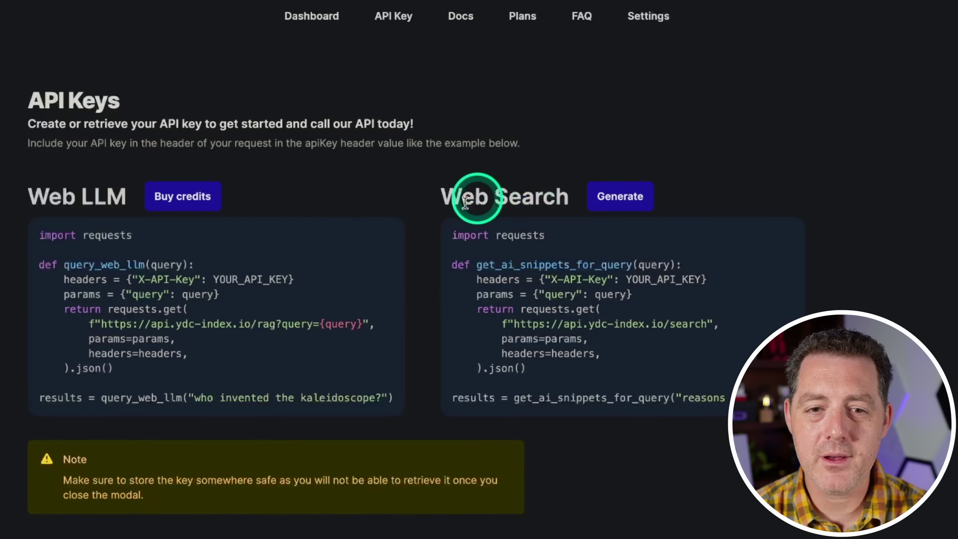
left_click(614, 197)
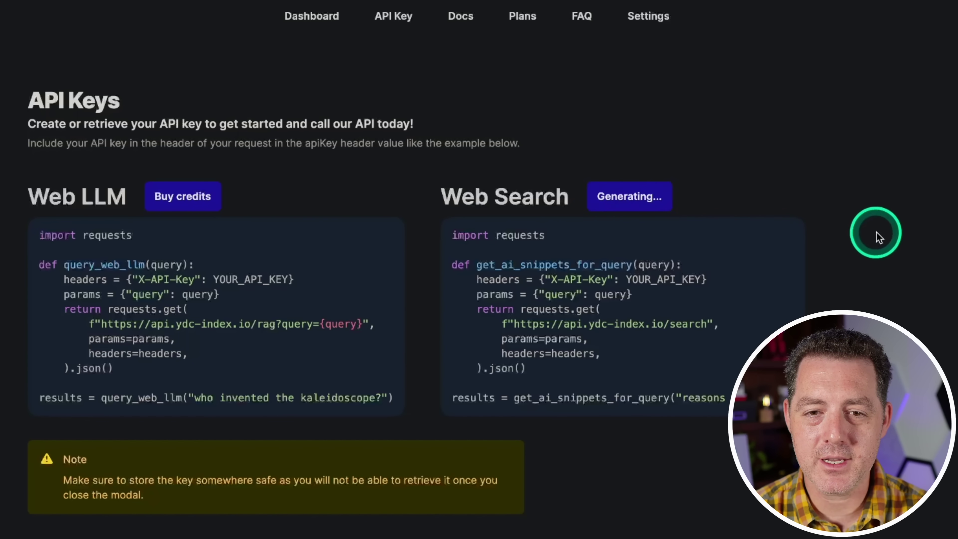
left_click(730, 264)
left_click(729, 264)
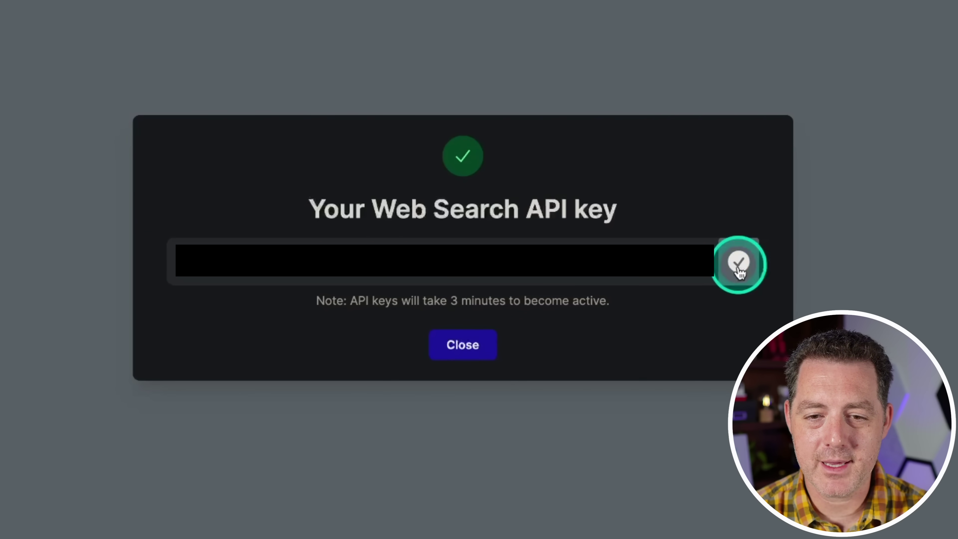
left_click(463, 346)
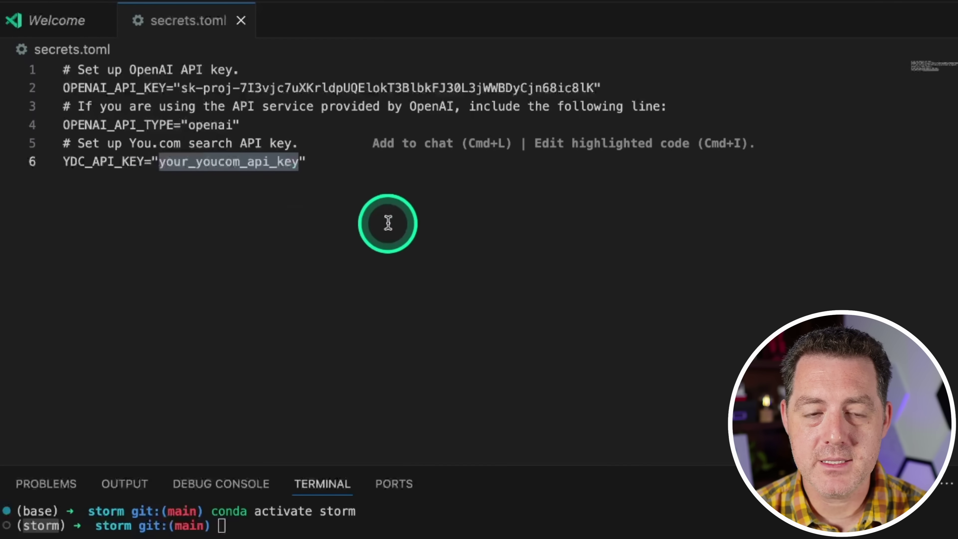
key("super+v")
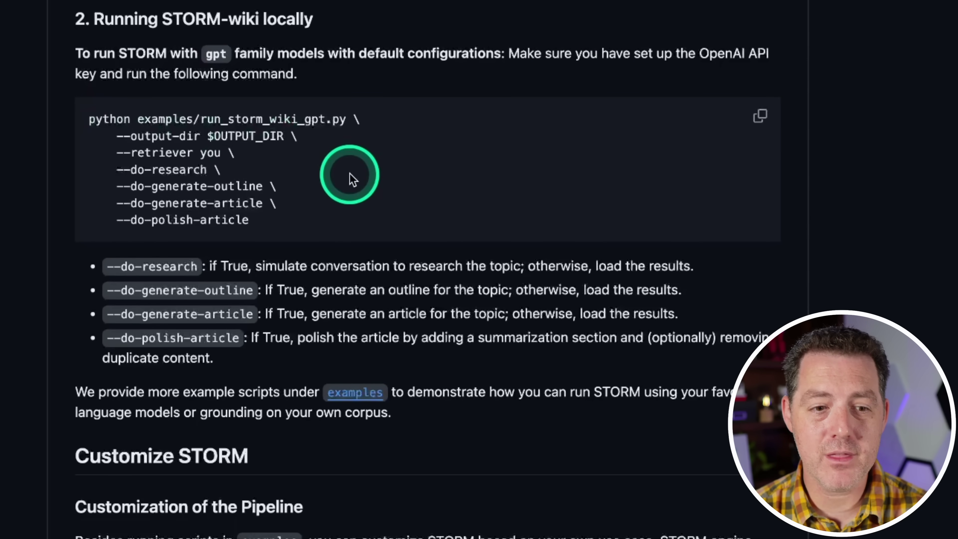
left_click_drag(274, 220, 124, 128)
left_click(103, 122)
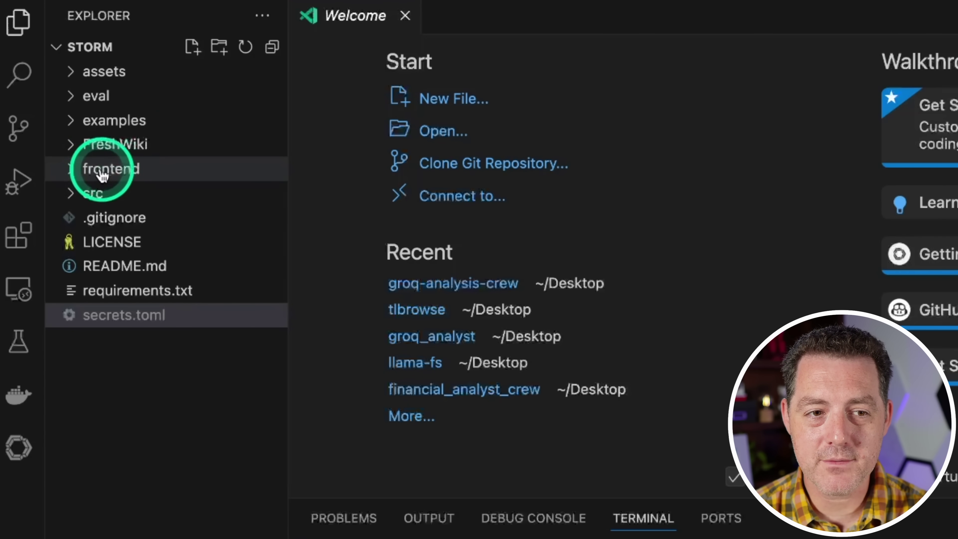
- Copy secrets.toml from the project root into the .streamlit folder inside frontend/demo_light
left_click(75, 177)
left_click(79, 192)
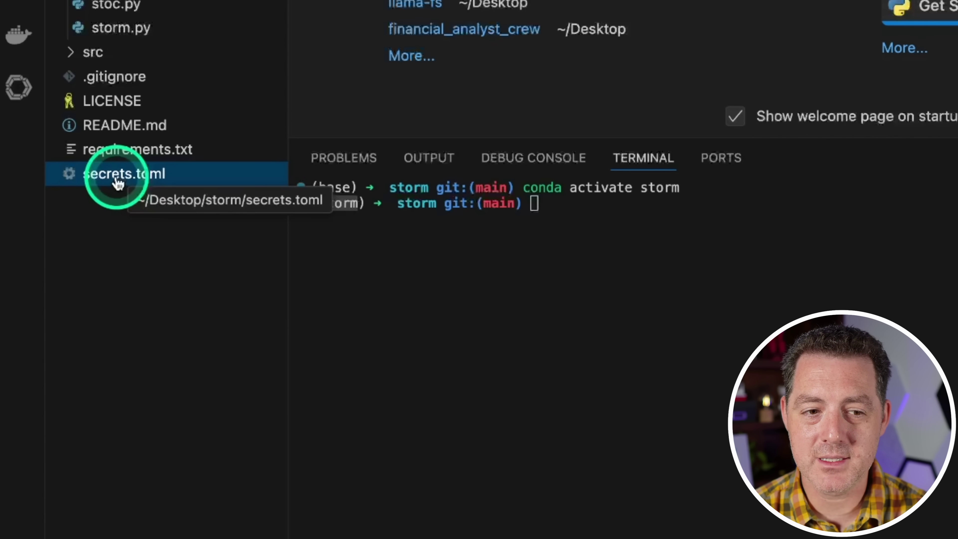
right_click(118, 184)
left_click(180, 421)
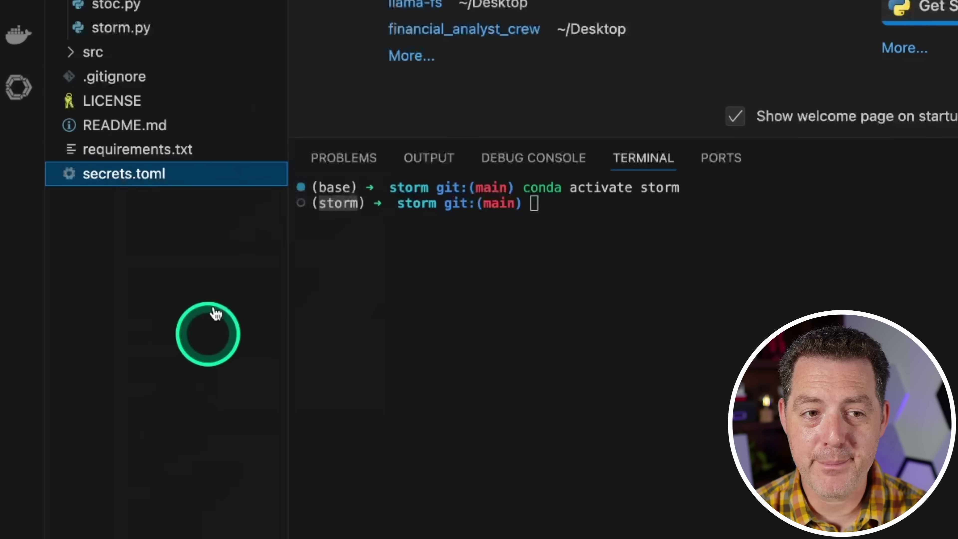
left_click(144, 192)
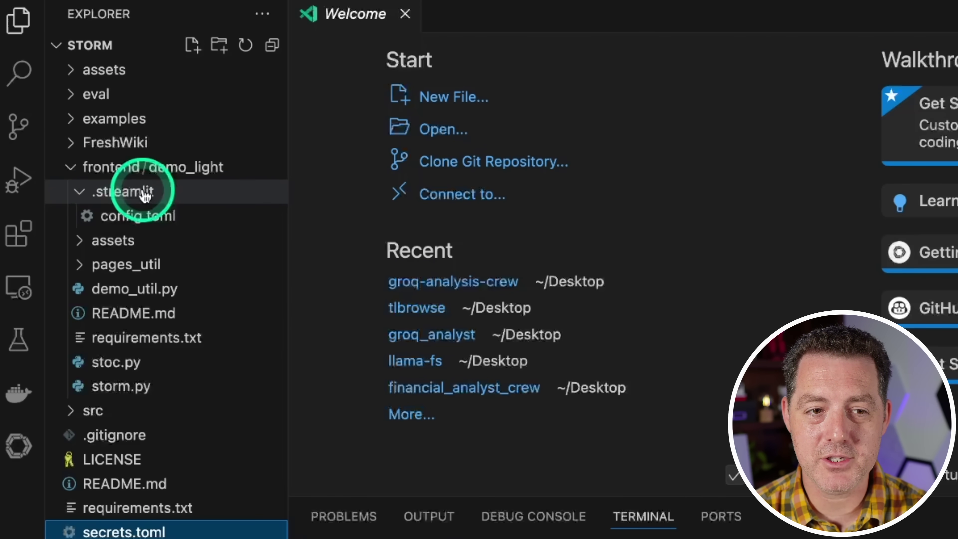
left_click(77, 192)
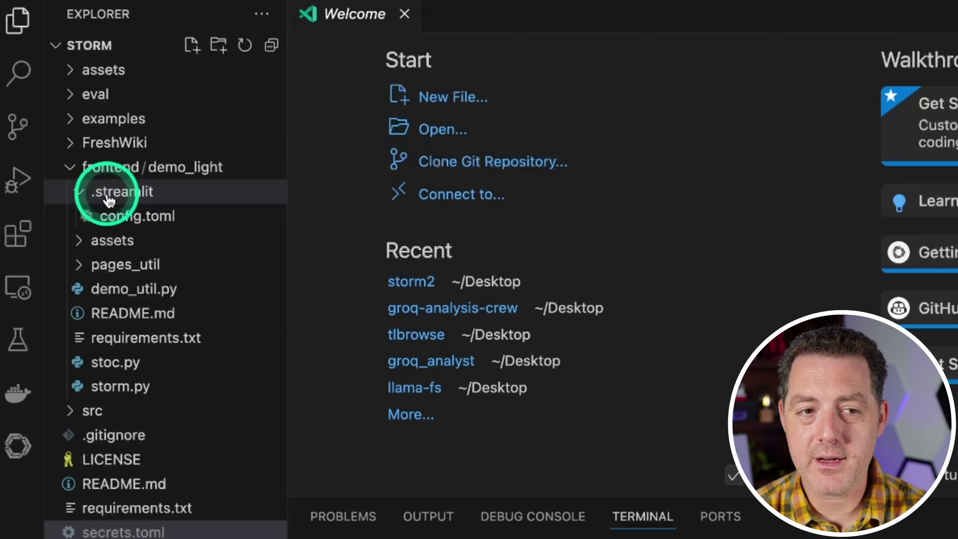
right_click(110, 195)
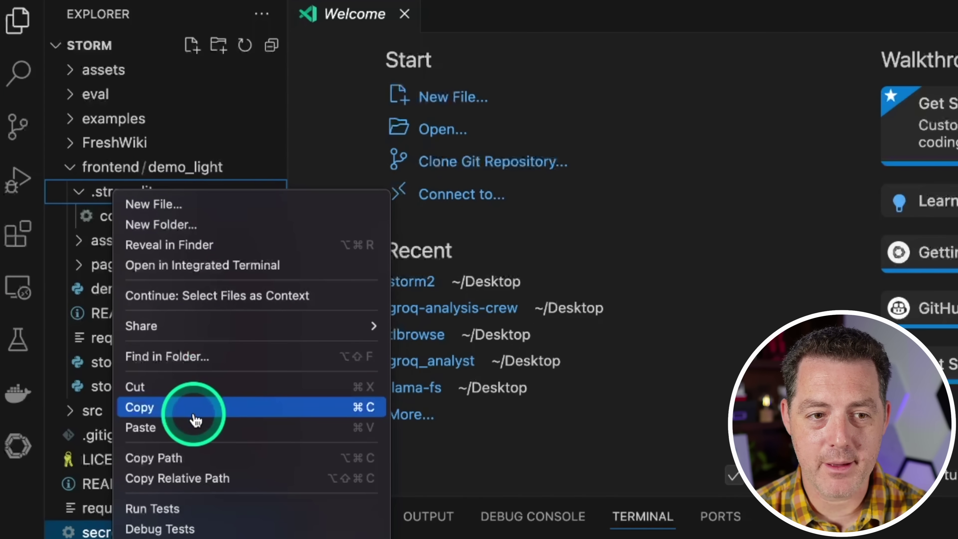
left_click(194, 425)
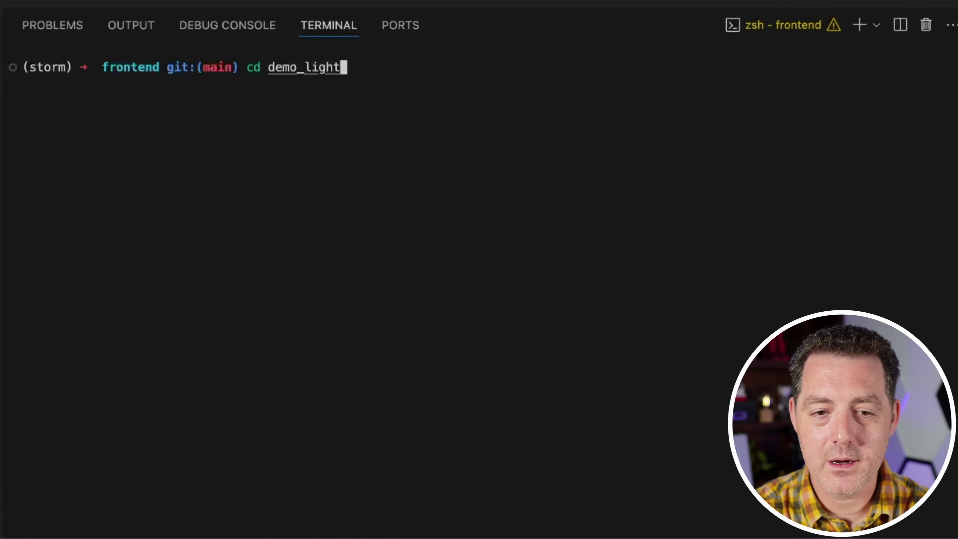
- Change into the demo_light folder in the terminal and run storm.py with Streamlit
key("Return")
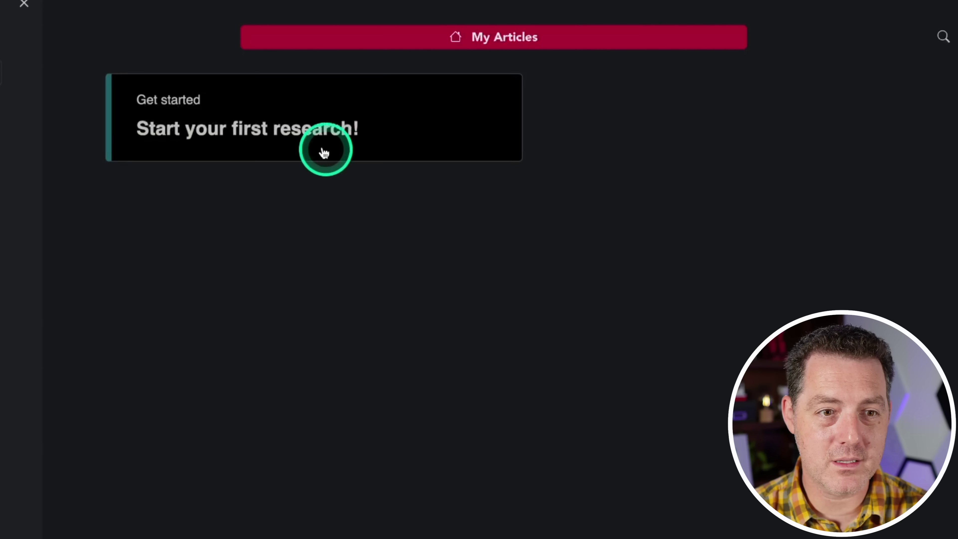
- Start a first research article on the topic "dogs" in the STORM web app and check the terminal log
left_click(370, 154)
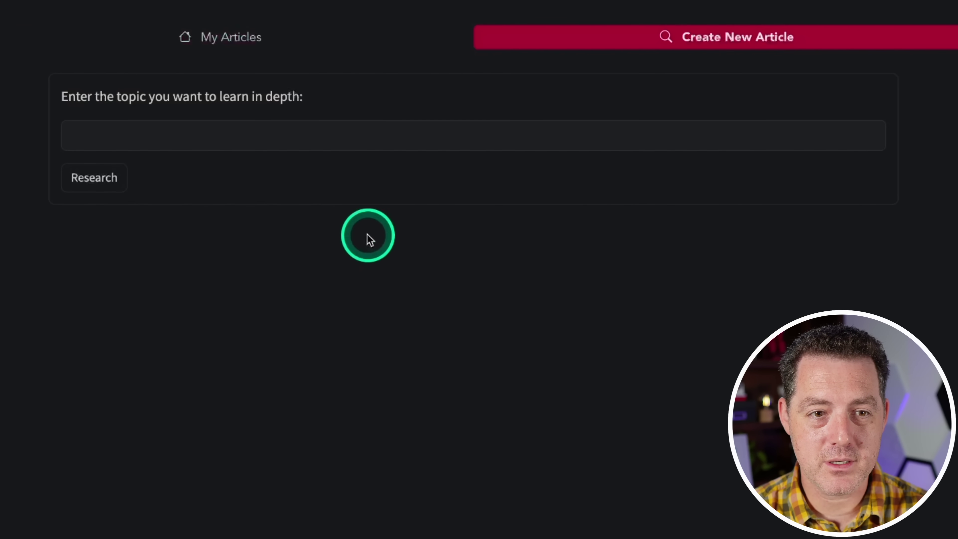
left_click(213, 143)
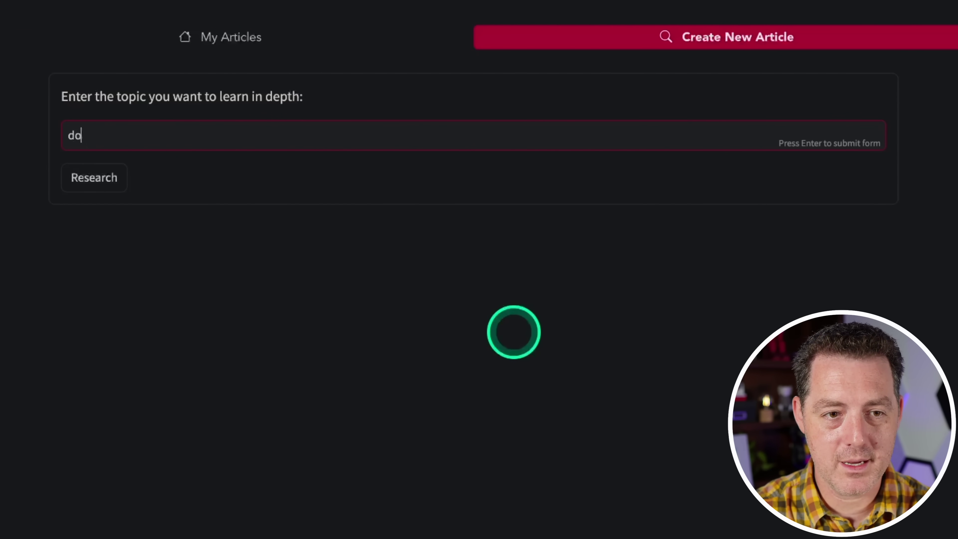
type("dogs")
left_click(87, 179)
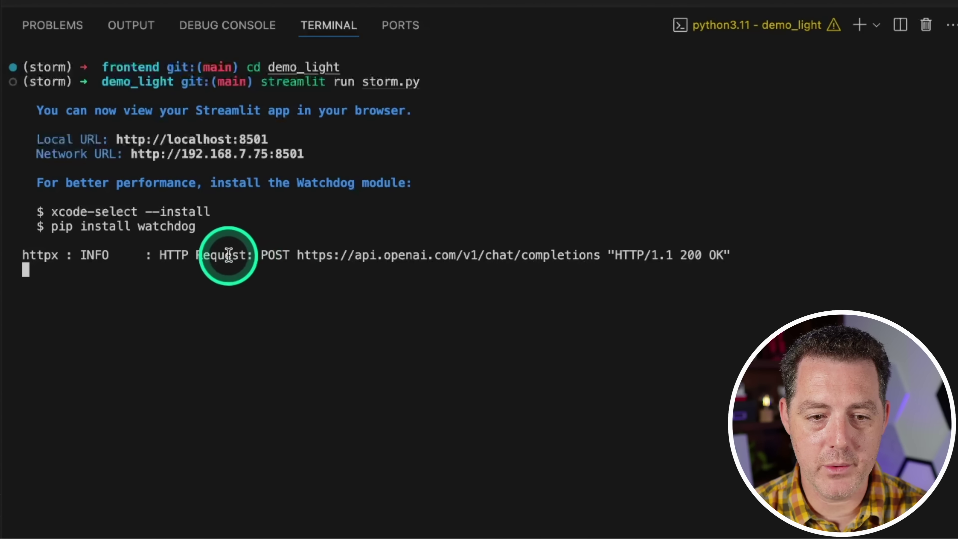
left_click_drag(231, 255, 629, 256)
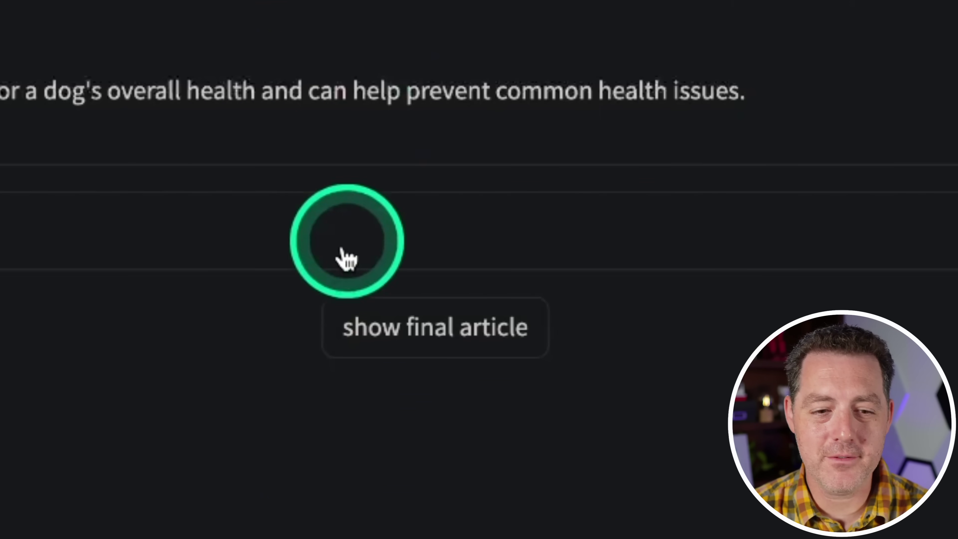
- Show the final article on dogs and read its cited introduction
left_click(454, 354)
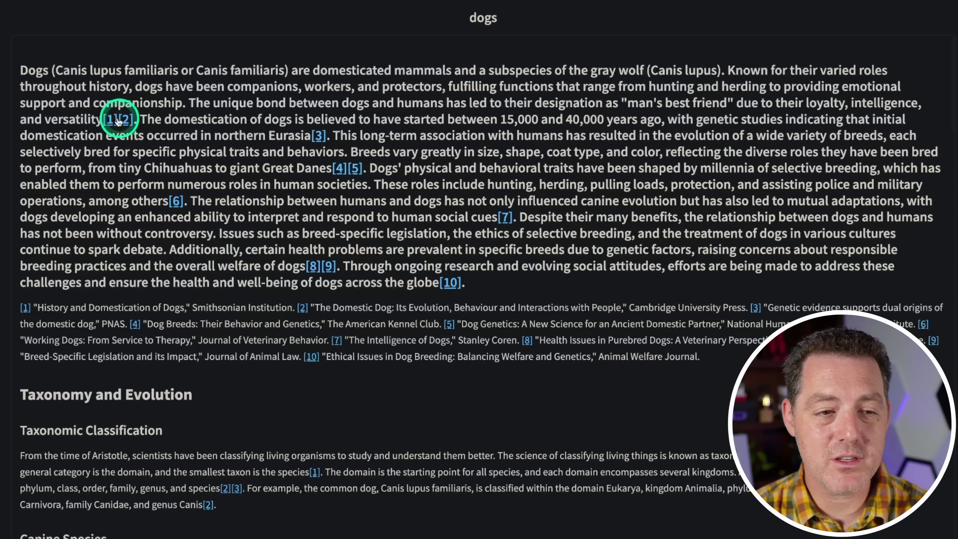
left_click_drag(40, 102, 67, 122)
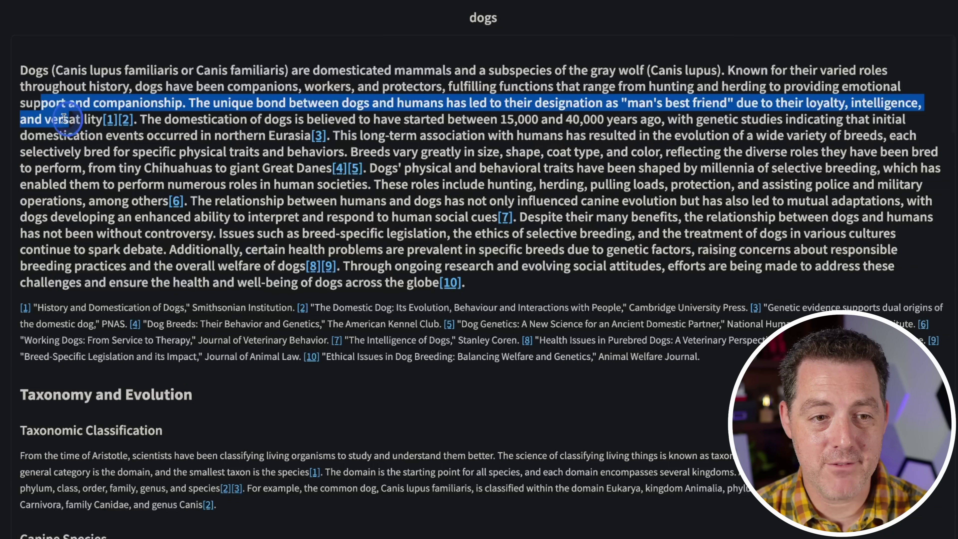
left_click(66, 118)
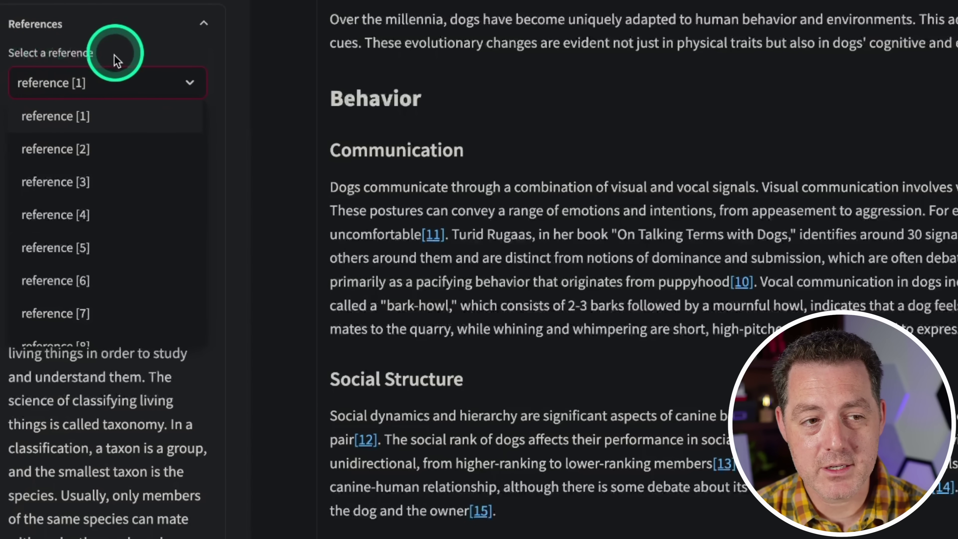
- Select reference [30] to examine its source and highlights, and follow citation [10] in the Communication section
scroll(145, 265, "down", 10)
left_click(147, 228)
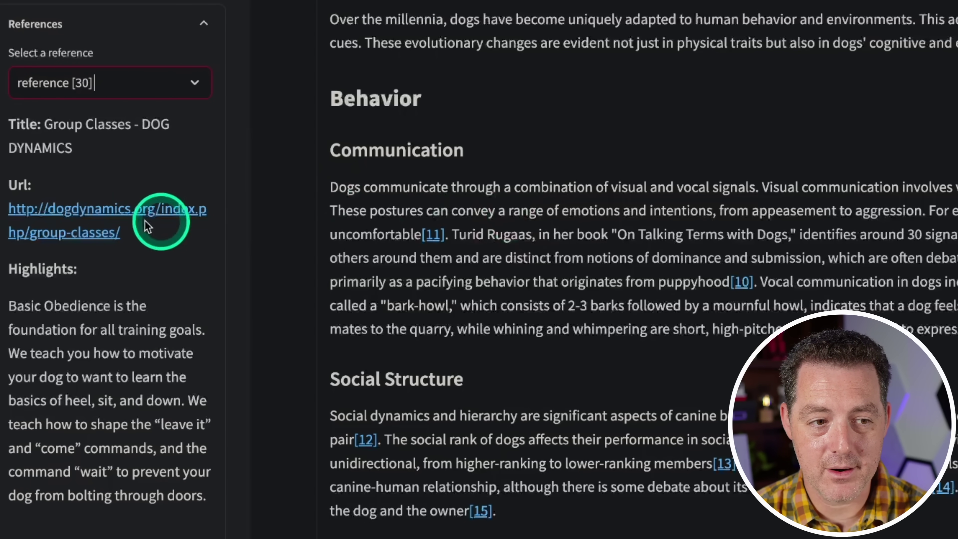
left_click_drag(16, 305, 175, 449)
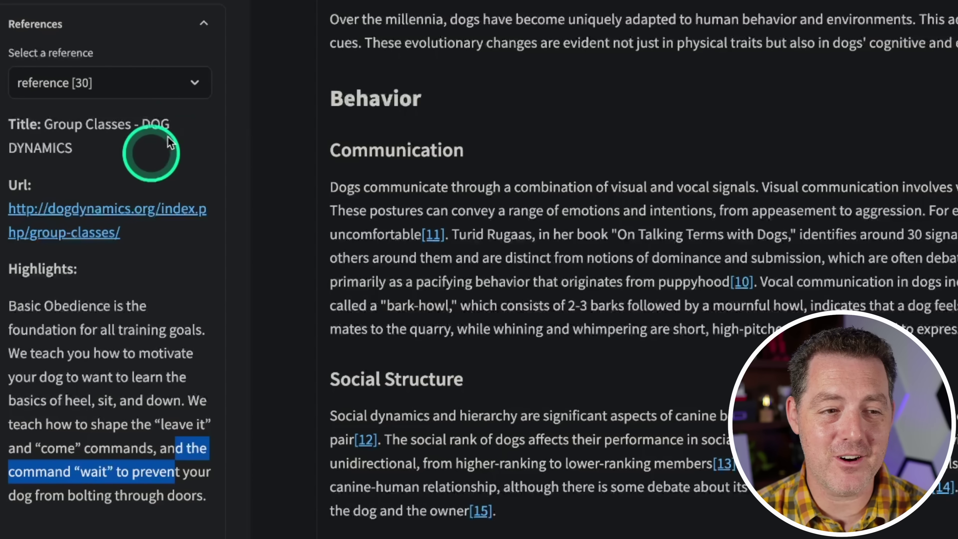
left_click(741, 282)
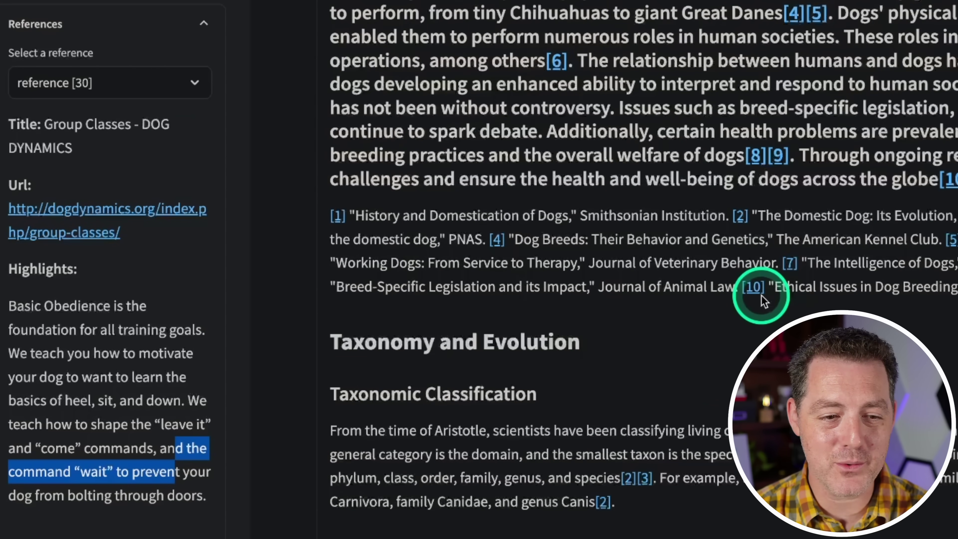